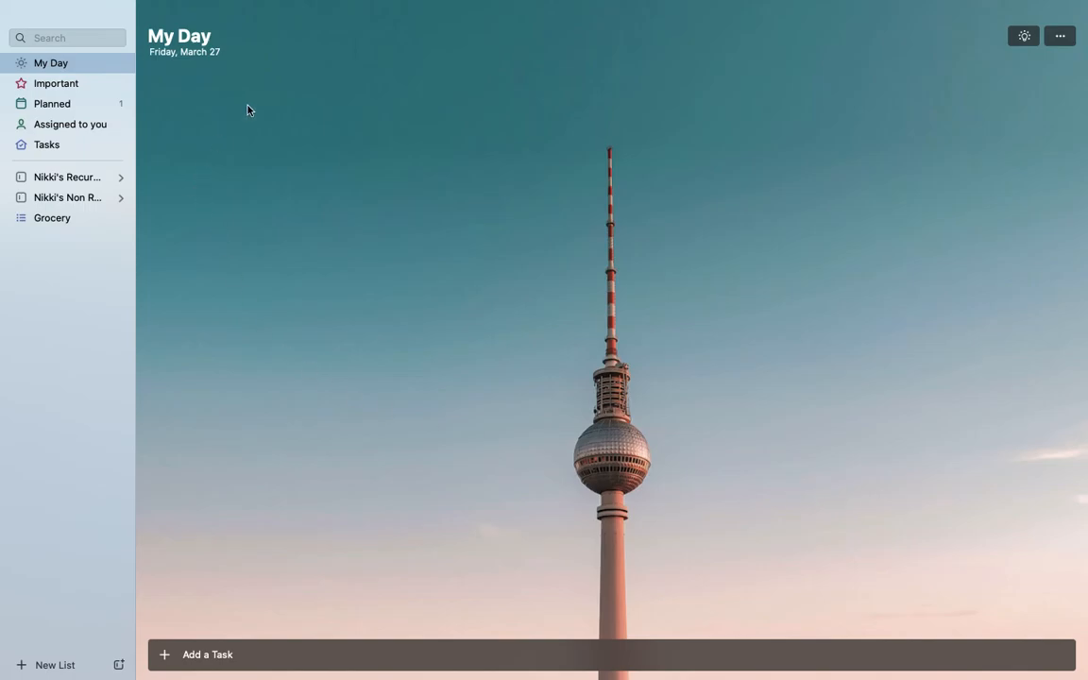
- Check the Planned tasks, and view the Daily list inside the recurring tasks group
left_click(56, 108)
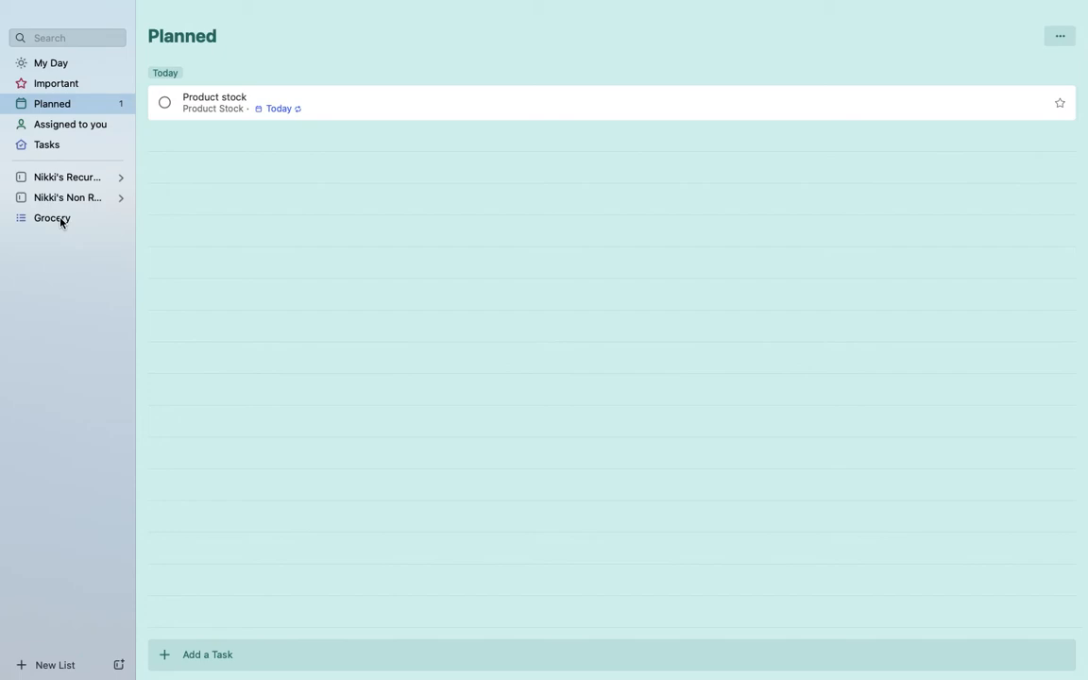
mouse_move(58, 224)
left_mouse_down()
mouse_move(56, 245)
mouse_move(64, 209)
mouse_move(58, 224)
left_mouse_up()
left_click(121, 178)
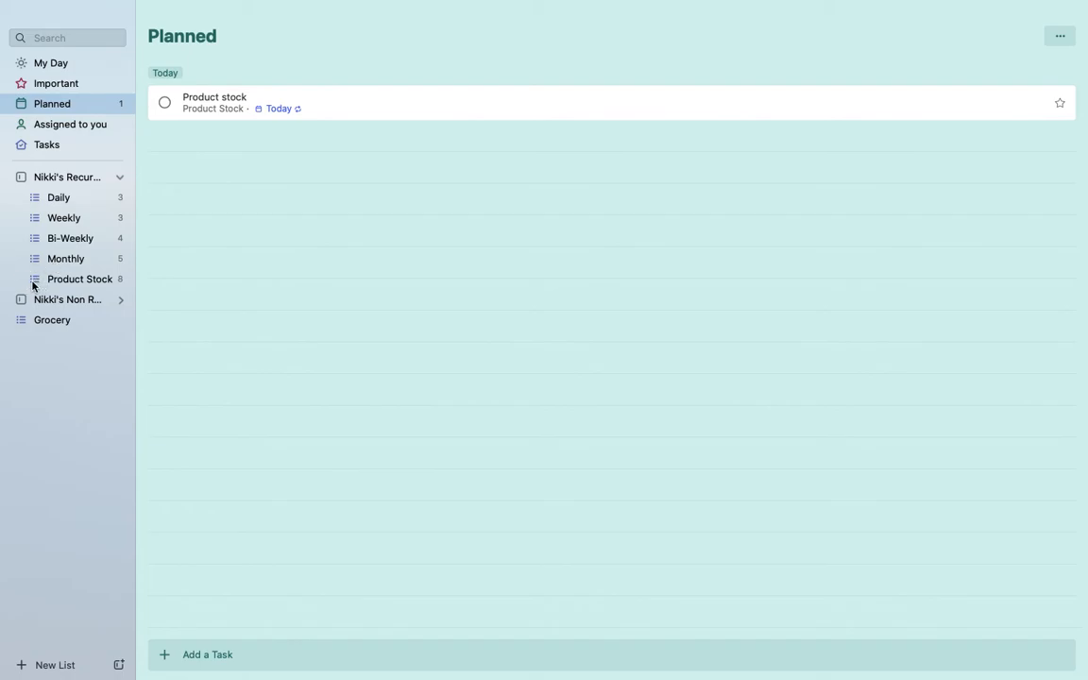
left_click(64, 200)
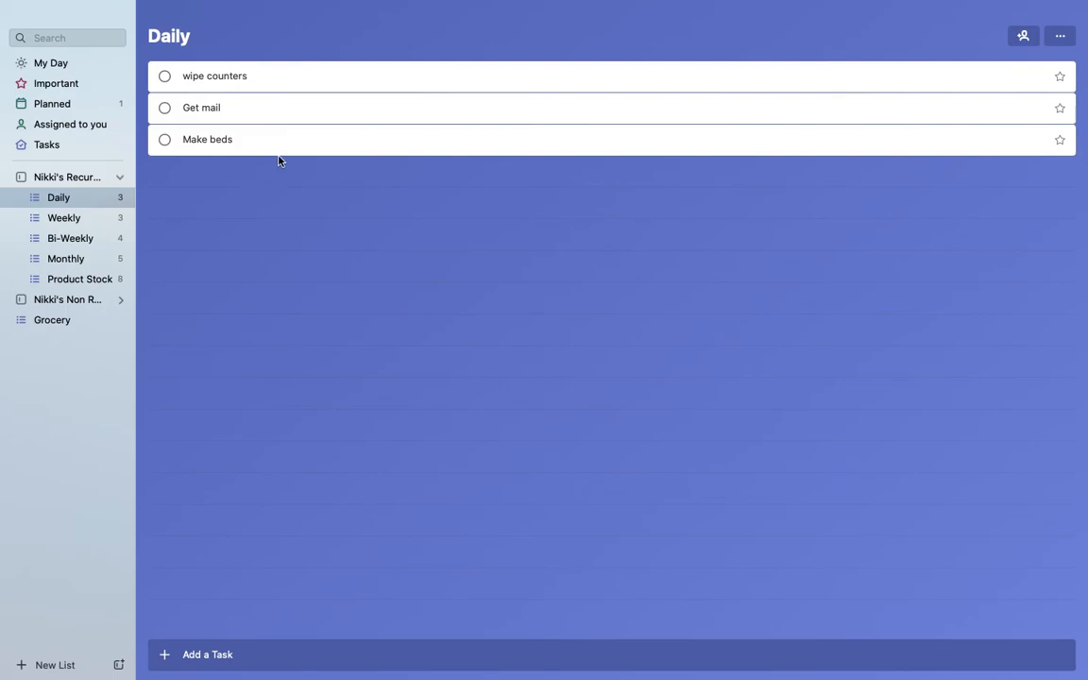
- Set the "wipe counters" task in the Daily list to repeat daily
left_click(350, 84)
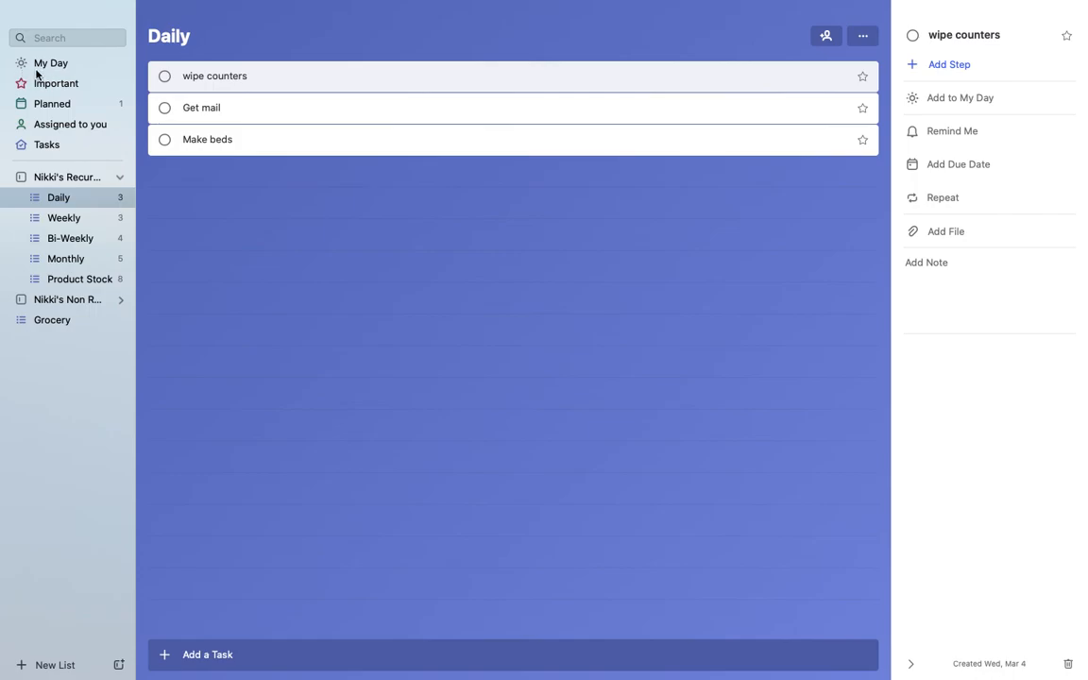
left_click(958, 132)
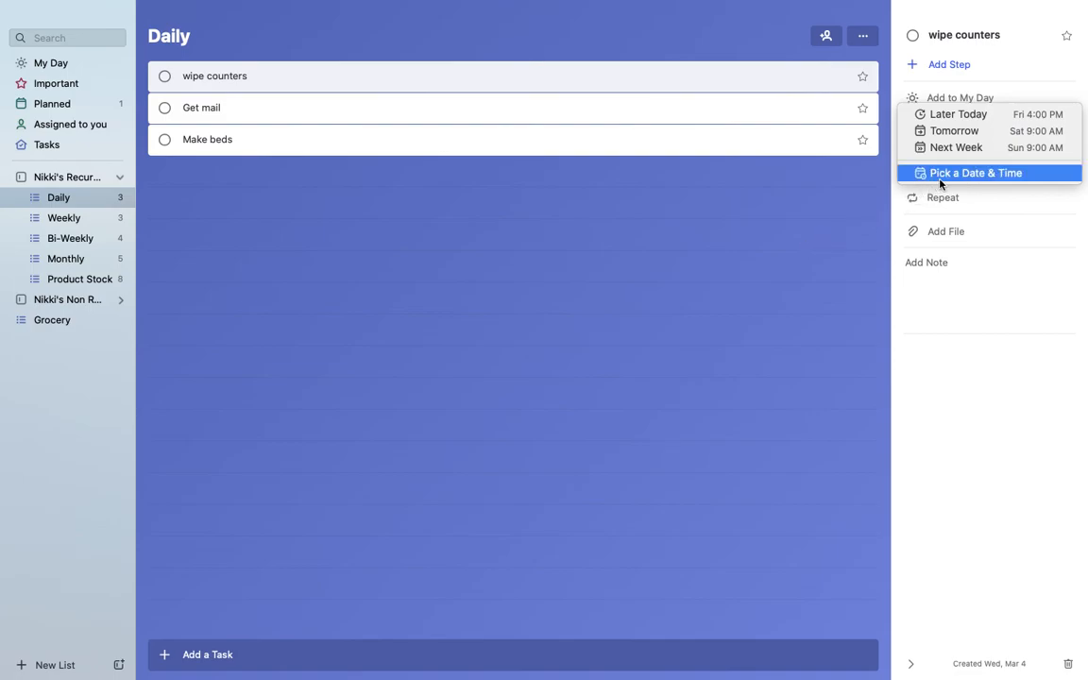
left_click(828, 209)
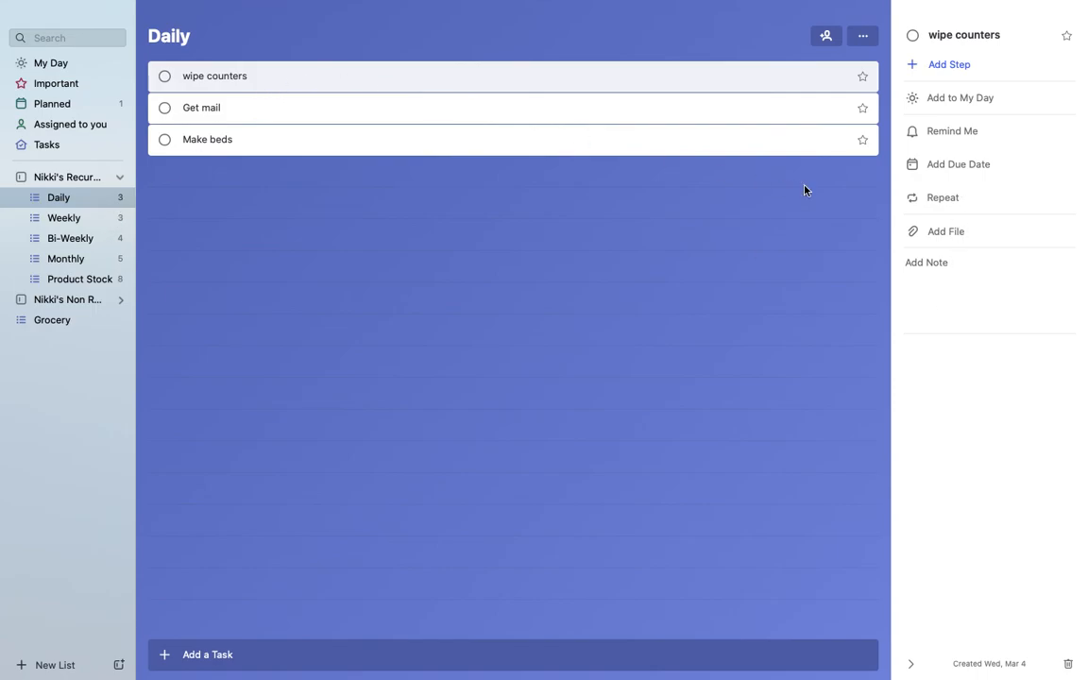
left_click(948, 199)
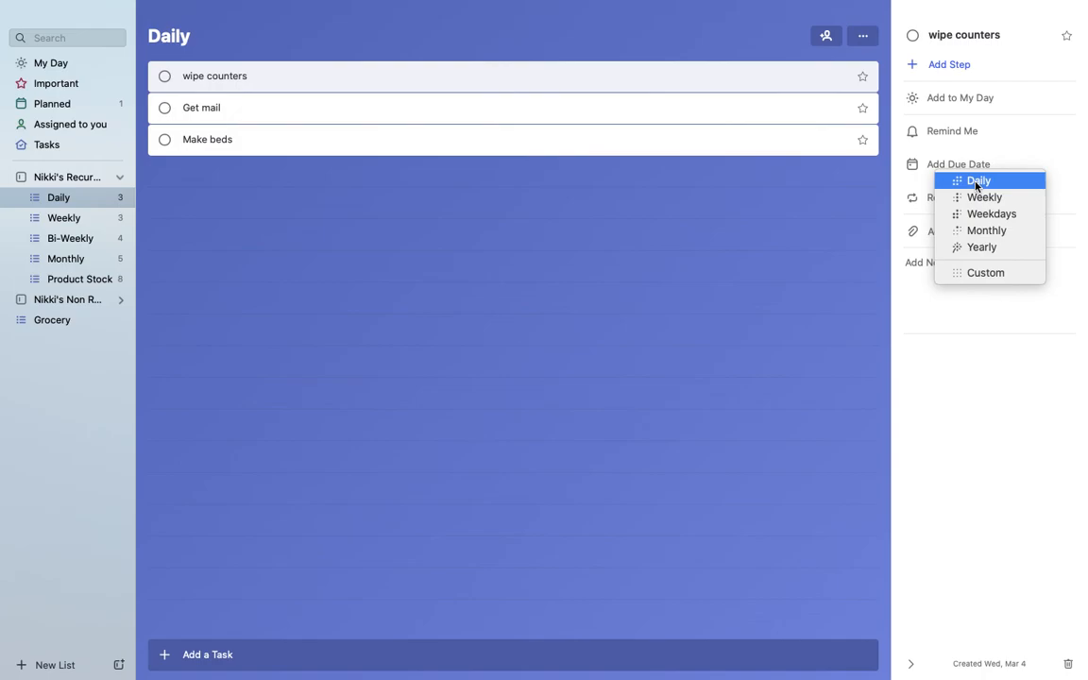
left_click(976, 182)
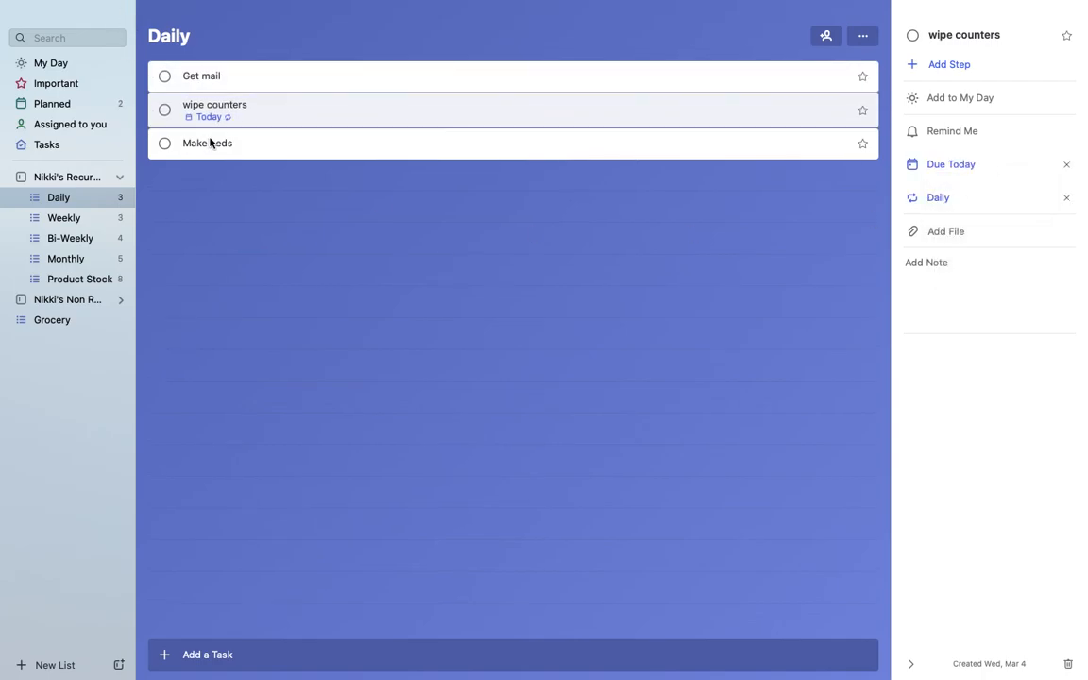
- Check the repeating task in Planned, and mark today's "wipe counters" in the Daily list as complete
left_click(62, 107)
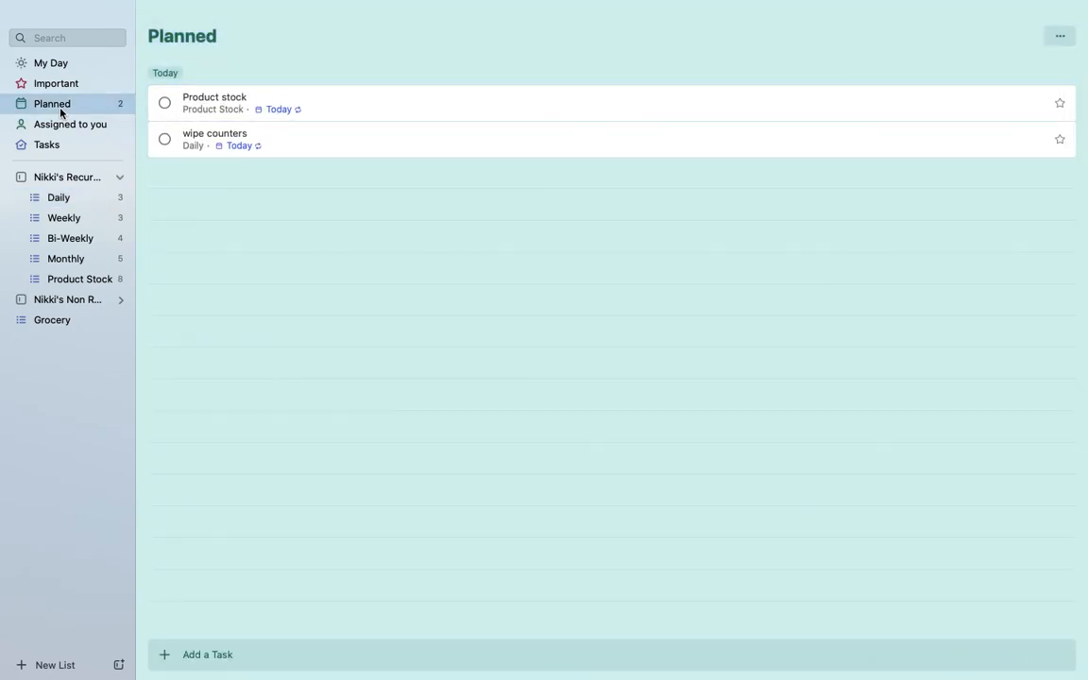
left_click(57, 199)
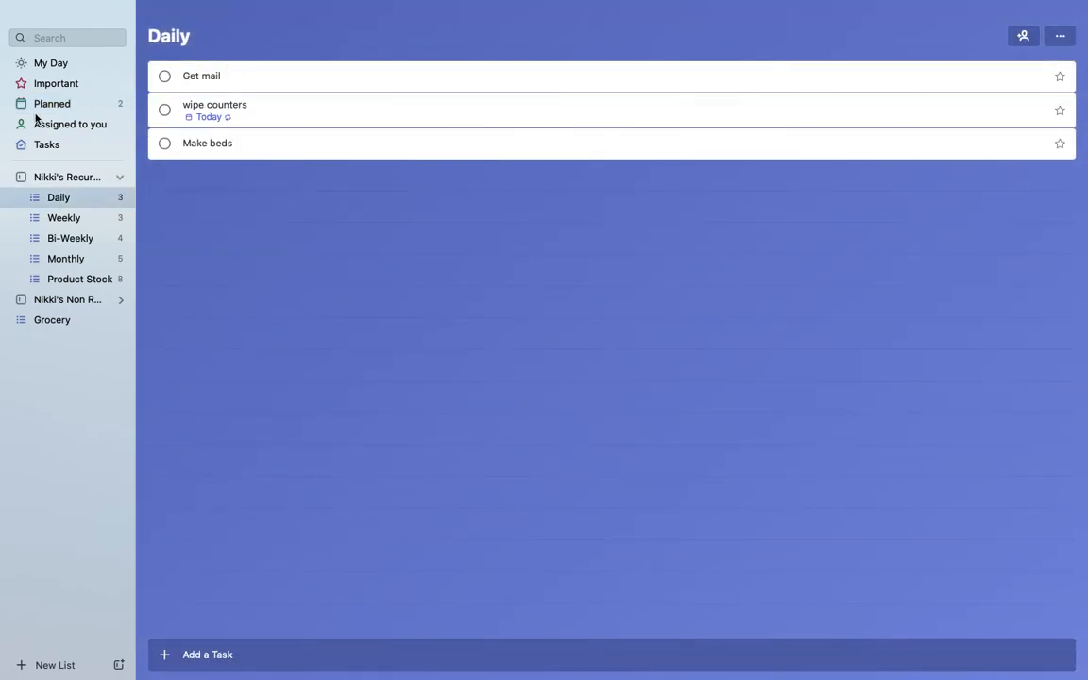
left_click(297, 110)
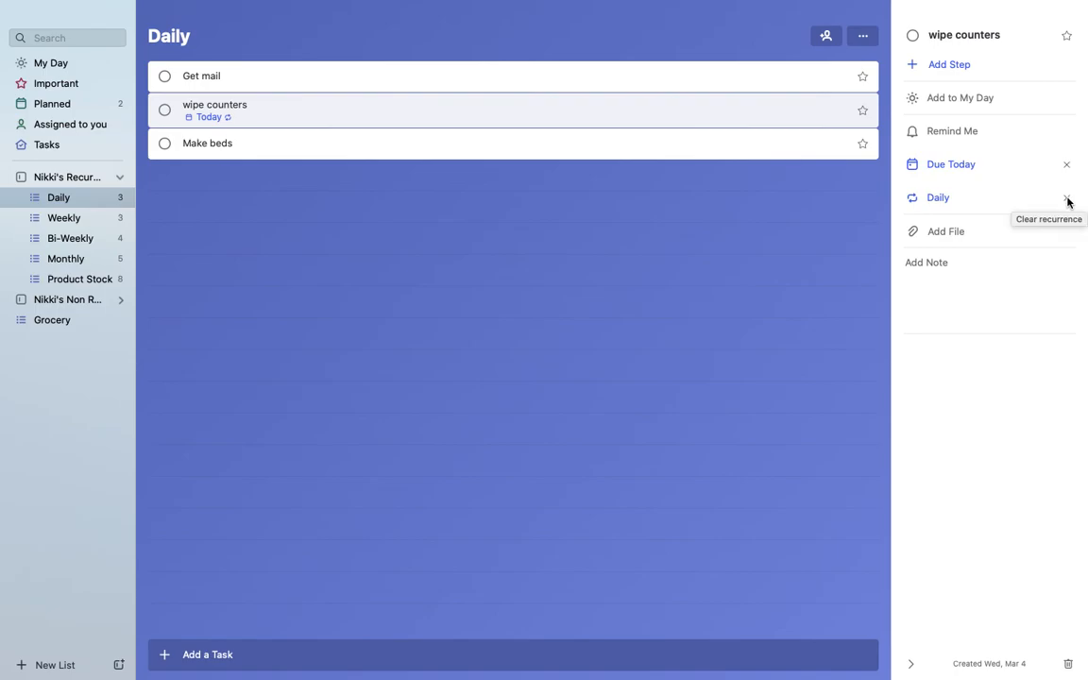
left_click(165, 111)
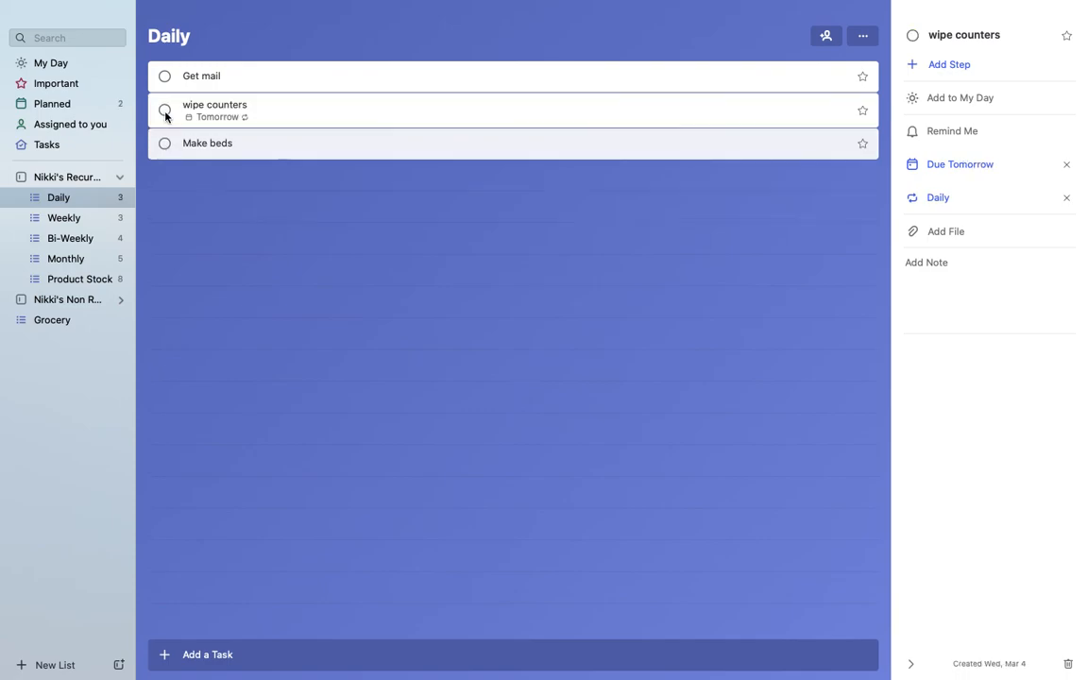
key("XF86AudioLowerVolume")
key("XF86AudioLowerVolume")
key("XF86AudioLowerVolume")
key("XF86AudioLowerVolume")
key("XF86AudioLowerVolume")
key("XF86AudioLowerVolume")
key("XF86AudioLowerVolume")
key("XF86AudioLowerVolume")
key("XF86AudioLowerVolume")
- Clear the due date and daily recurrence from the "wipe counters" task
left_click(1064, 166)
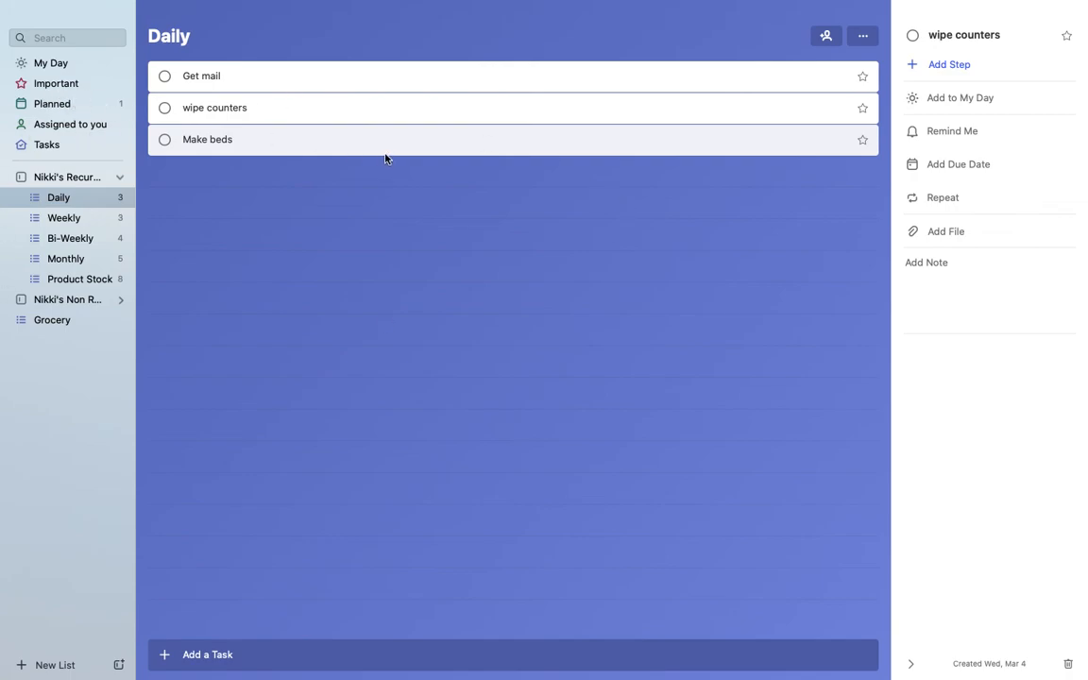
- Set "Scrub Stove top" in the Weekly list to repeat every week on Thursday and Friday, and check it in Planned
left_click(64, 218)
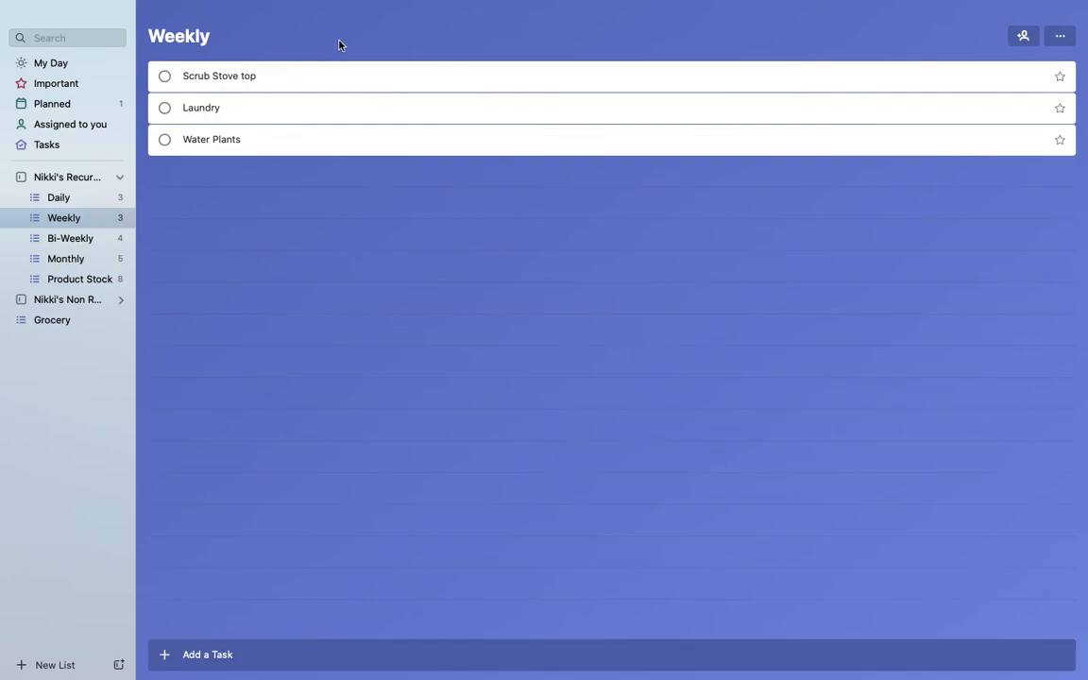
left_click(317, 84)
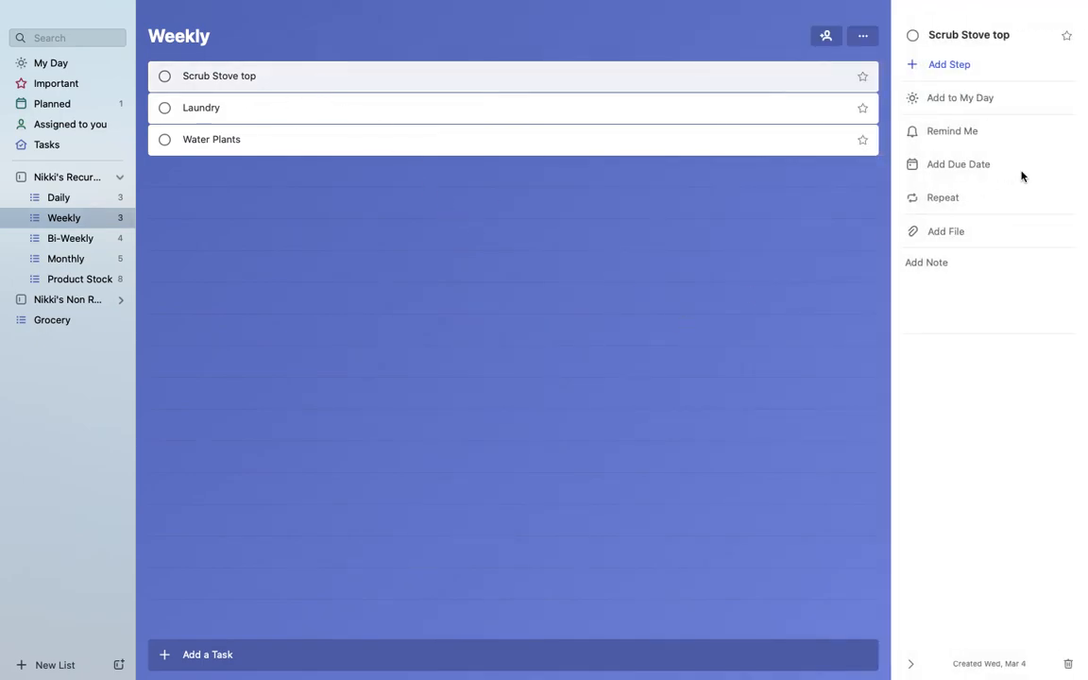
left_click(940, 200)
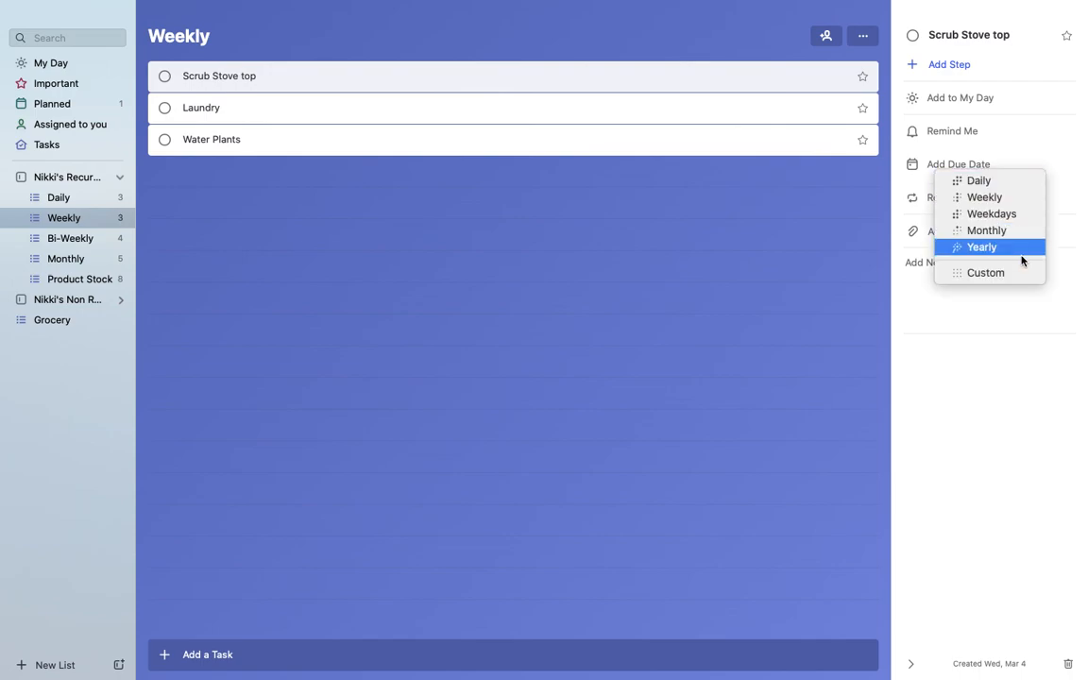
left_click(982, 274)
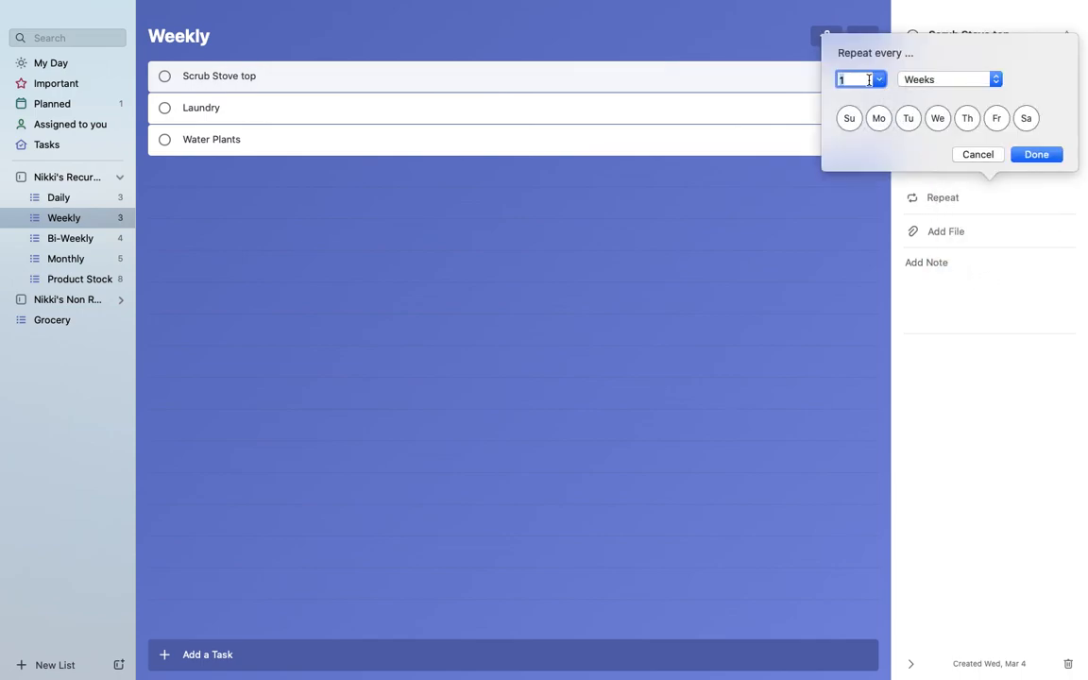
left_click(999, 119)
left_click(1042, 156)
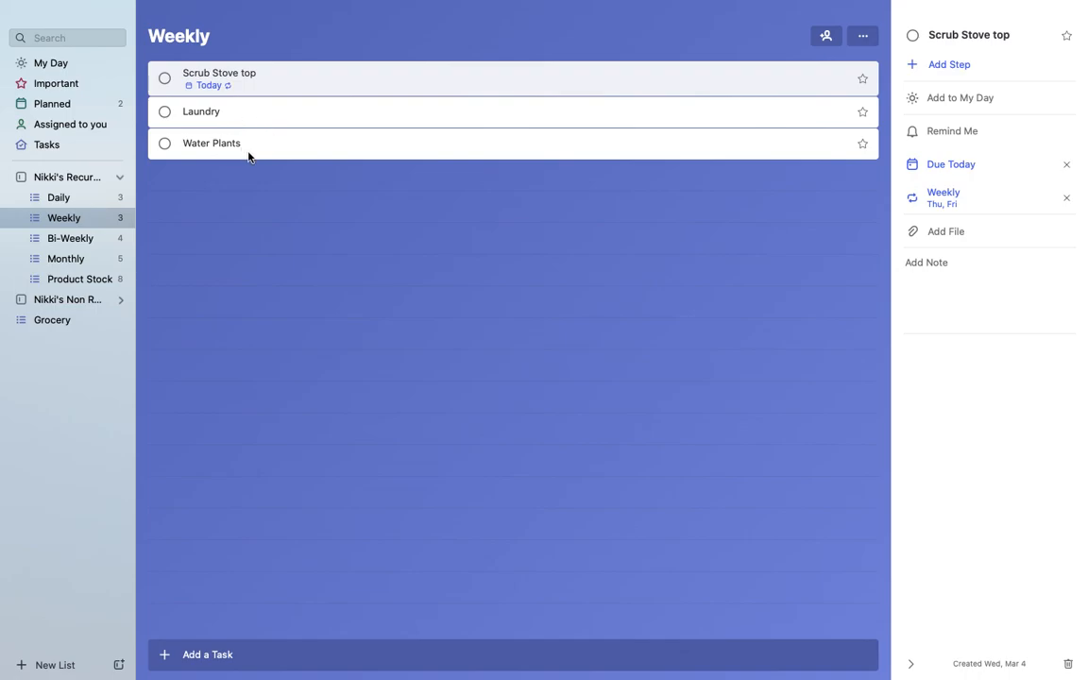
left_click(53, 109)
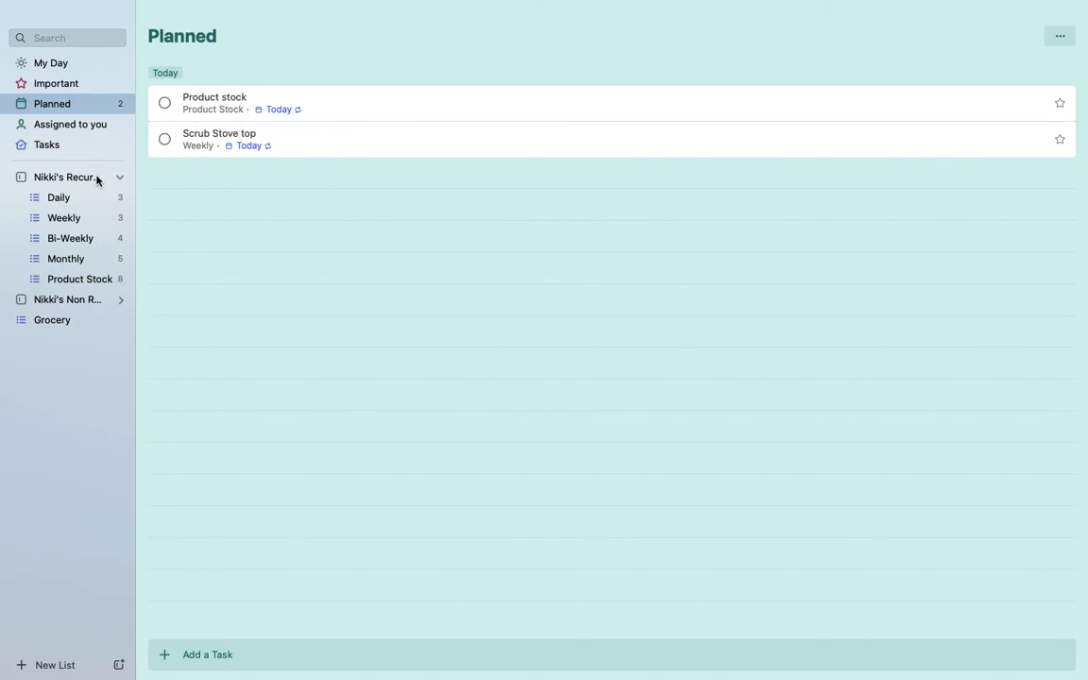
- Set "Vacuum and mop downstairs" in the Bi-Weekly list to repeat every 2 weeks on Friday
left_click(69, 241)
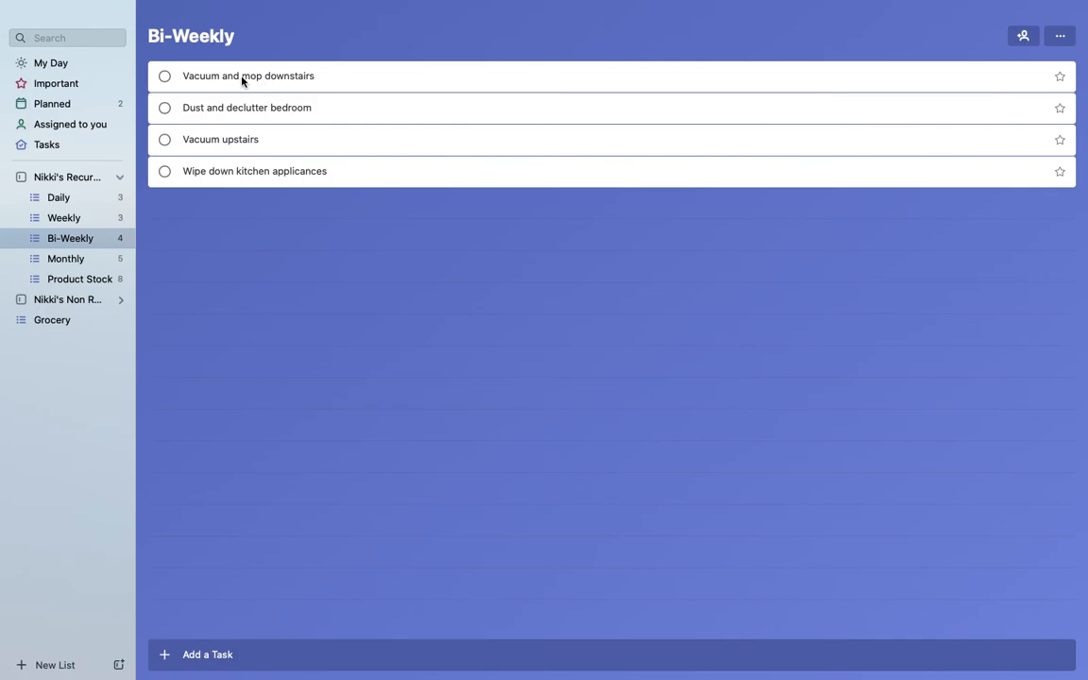
left_click(343, 83)
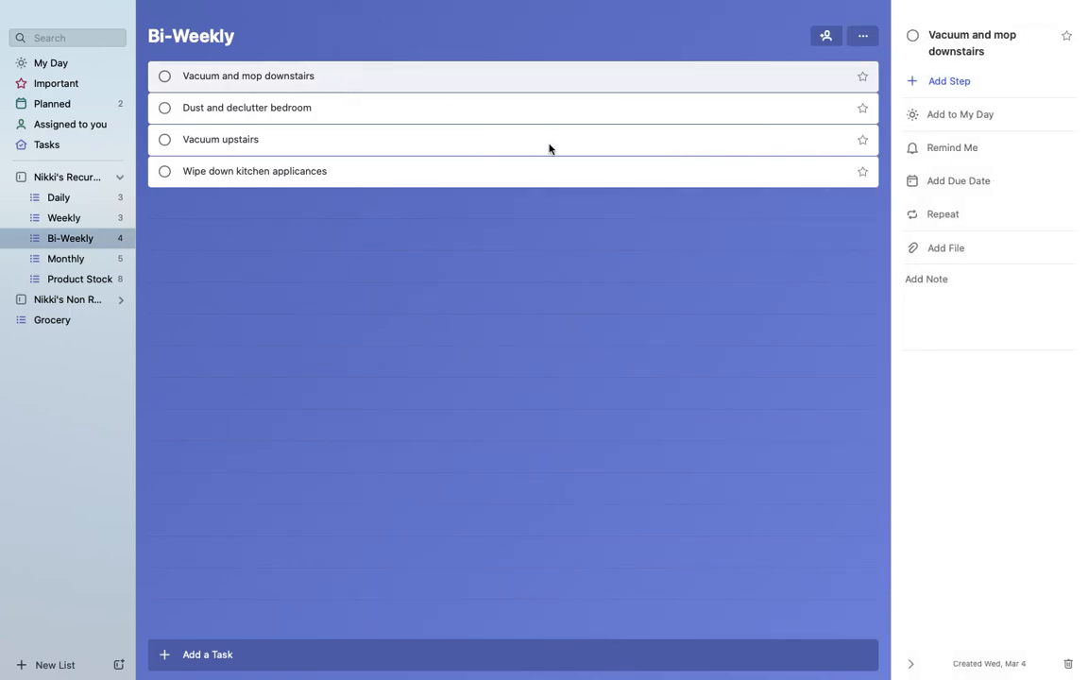
left_click(935, 221)
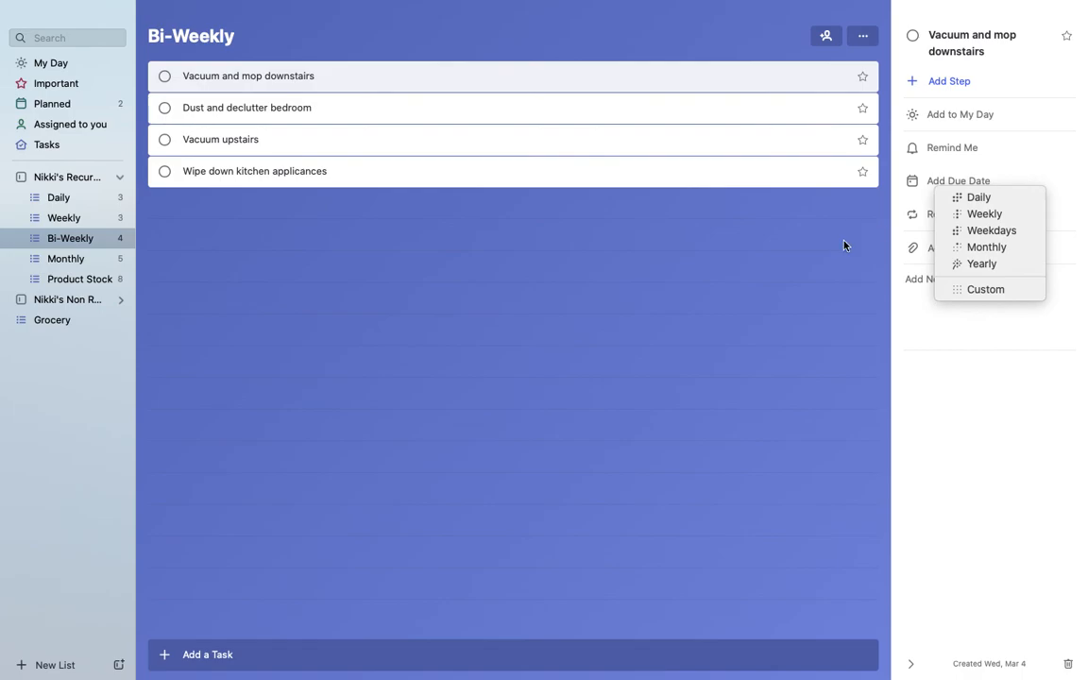
left_click(845, 243)
left_click(950, 220)
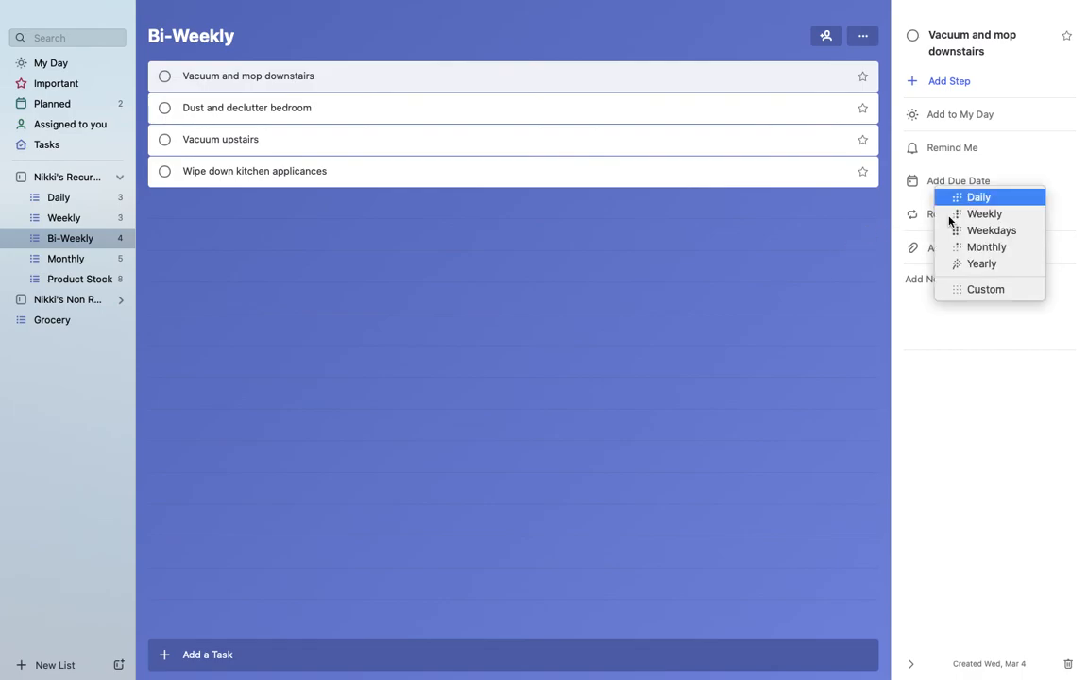
left_click(991, 295)
left_click(879, 96)
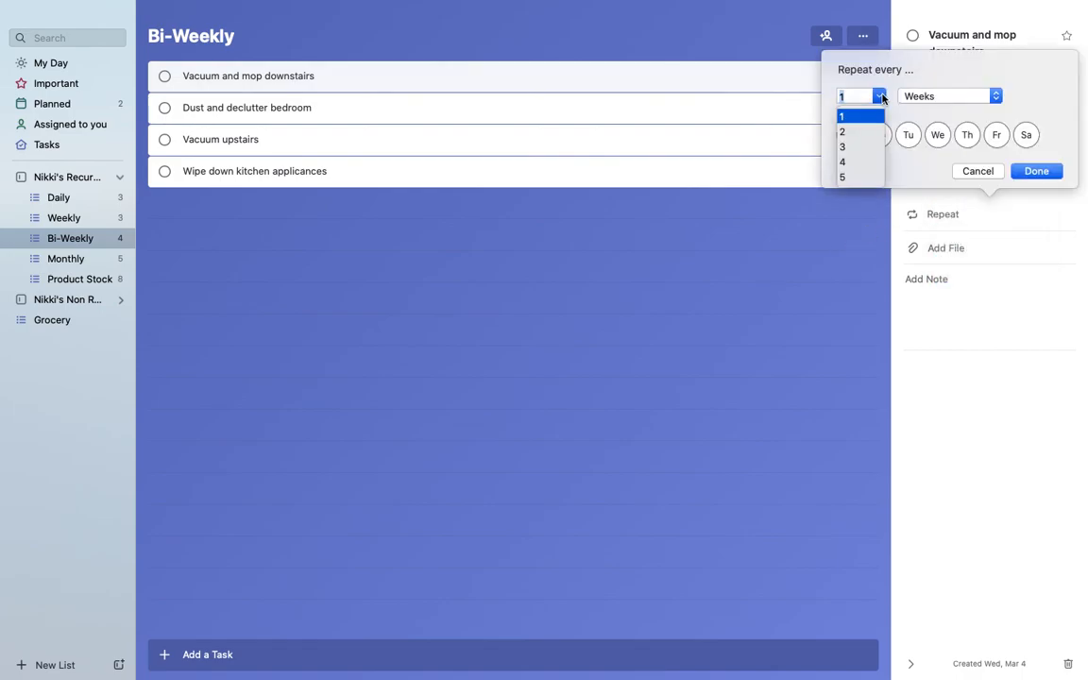
left_click(844, 133)
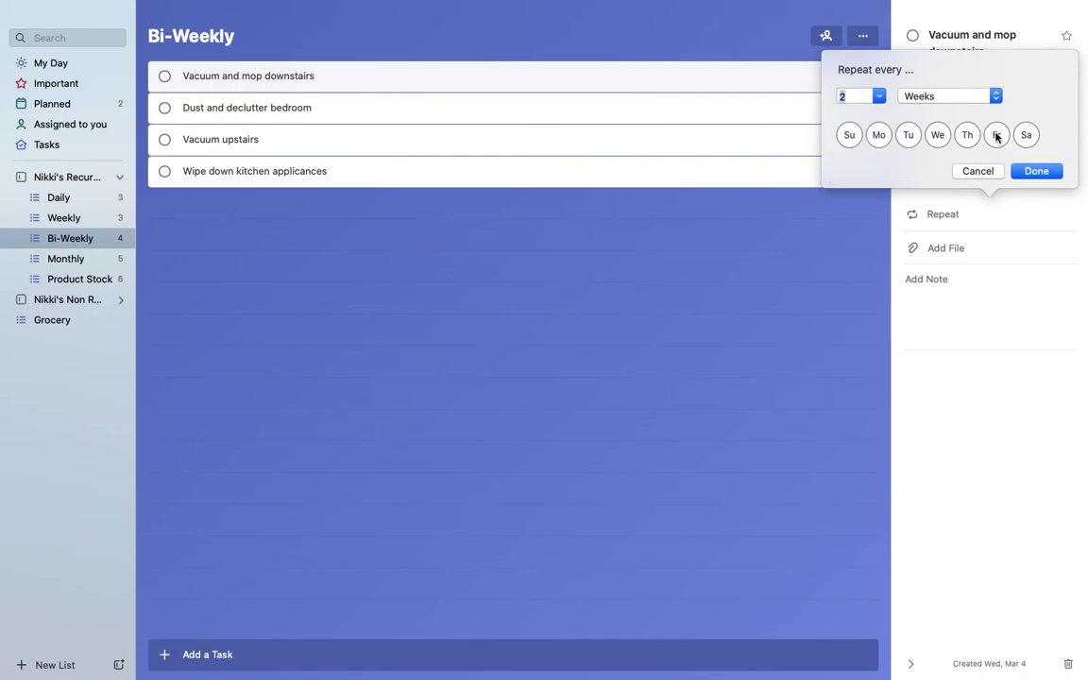
left_click(997, 136)
left_click(1037, 171)
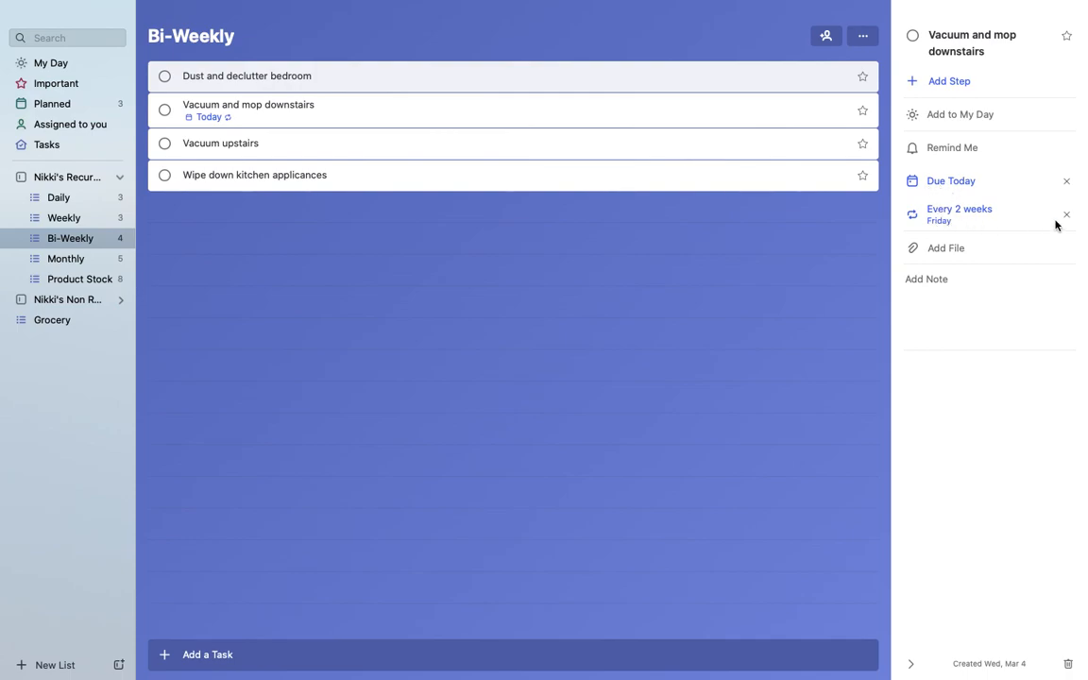
left_click(957, 184)
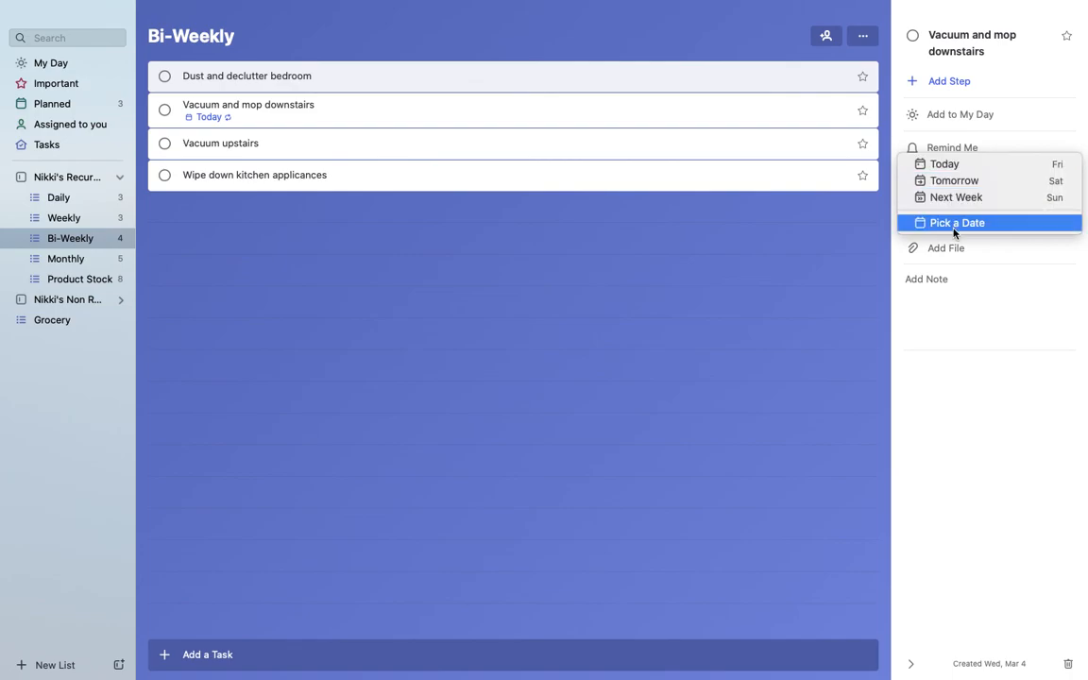
left_click(956, 224)
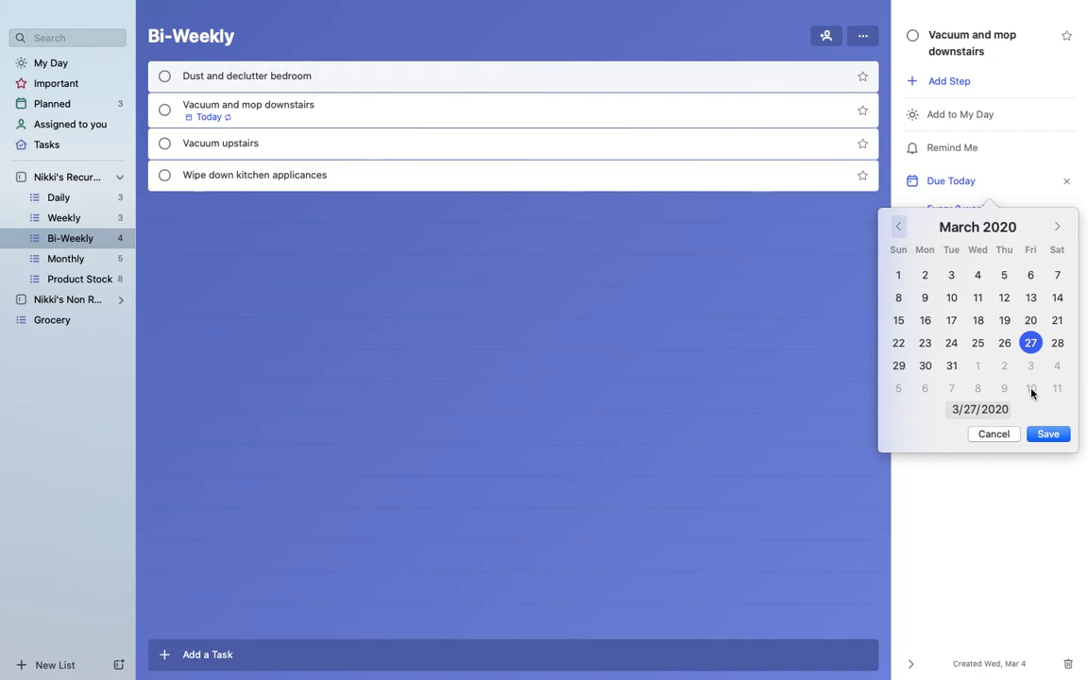
left_click(994, 439)
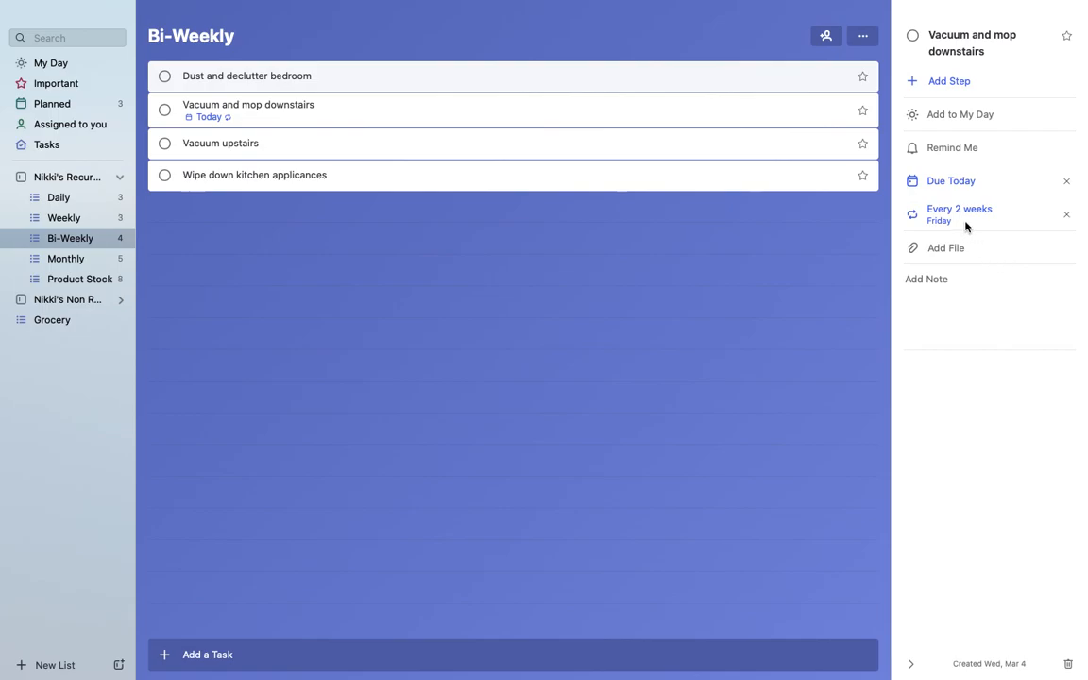
- Set the "Vacuum upstairs" task in the Bi-Weekly list to repeat every 2 weeks on Friday
left_click(267, 148)
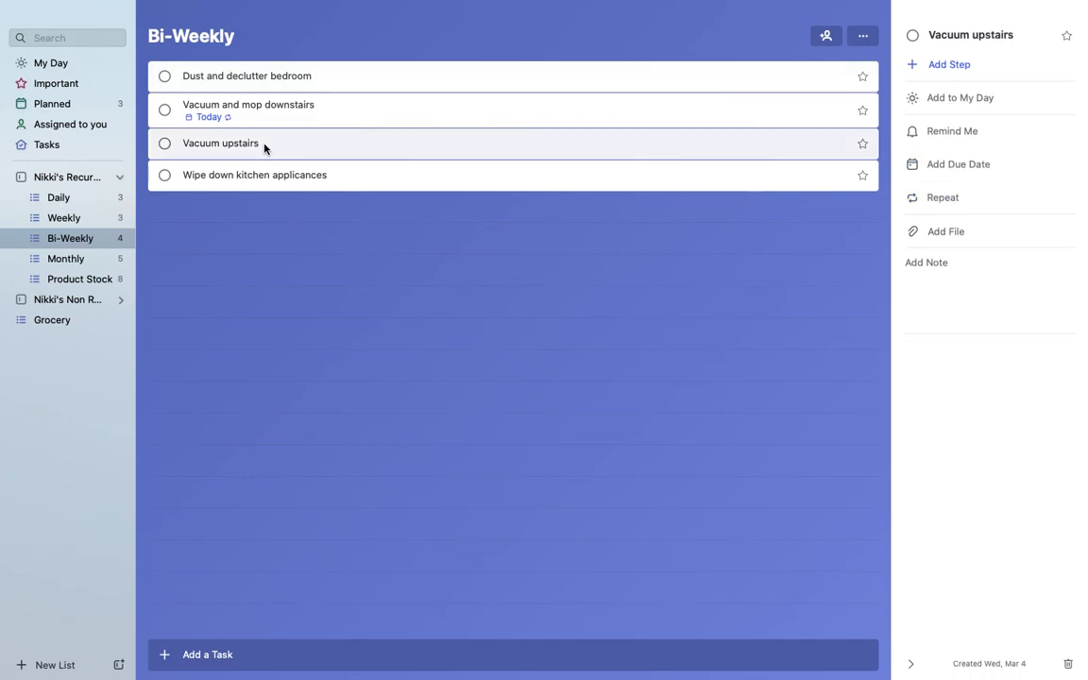
left_click(942, 199)
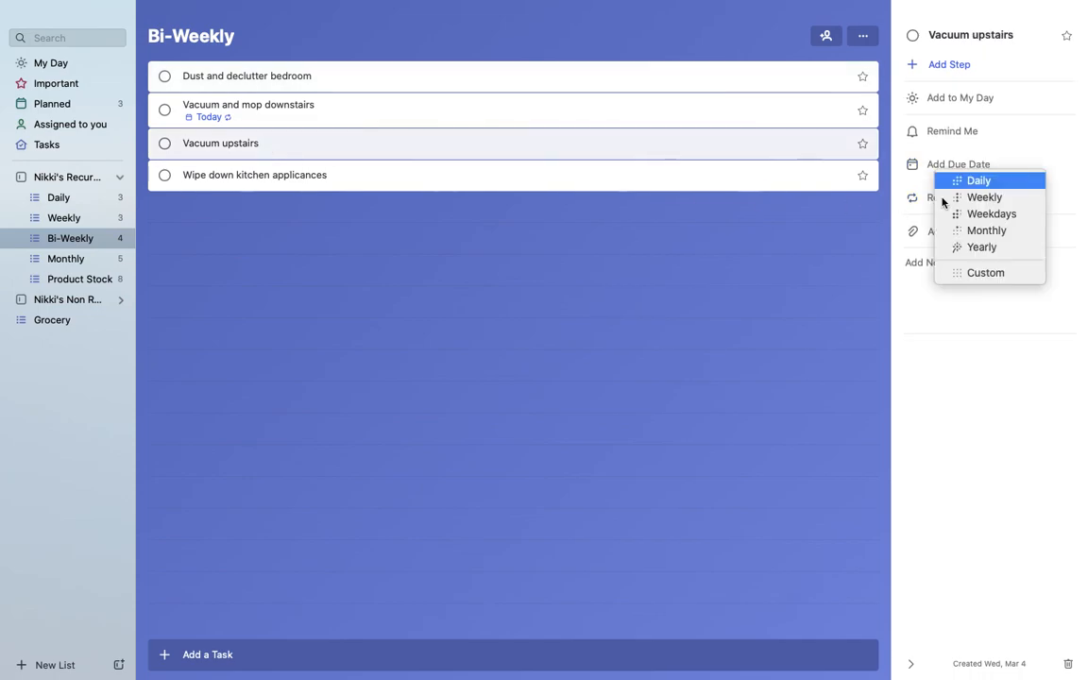
left_click(979, 275)
left_click(883, 81)
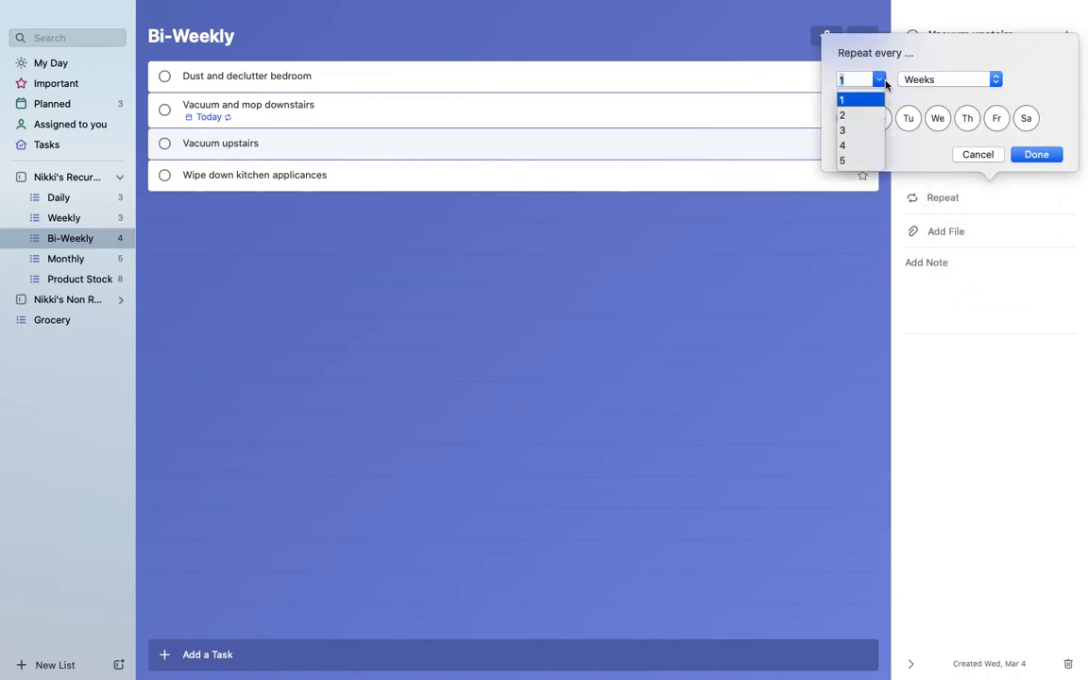
left_click(850, 115)
left_click(996, 120)
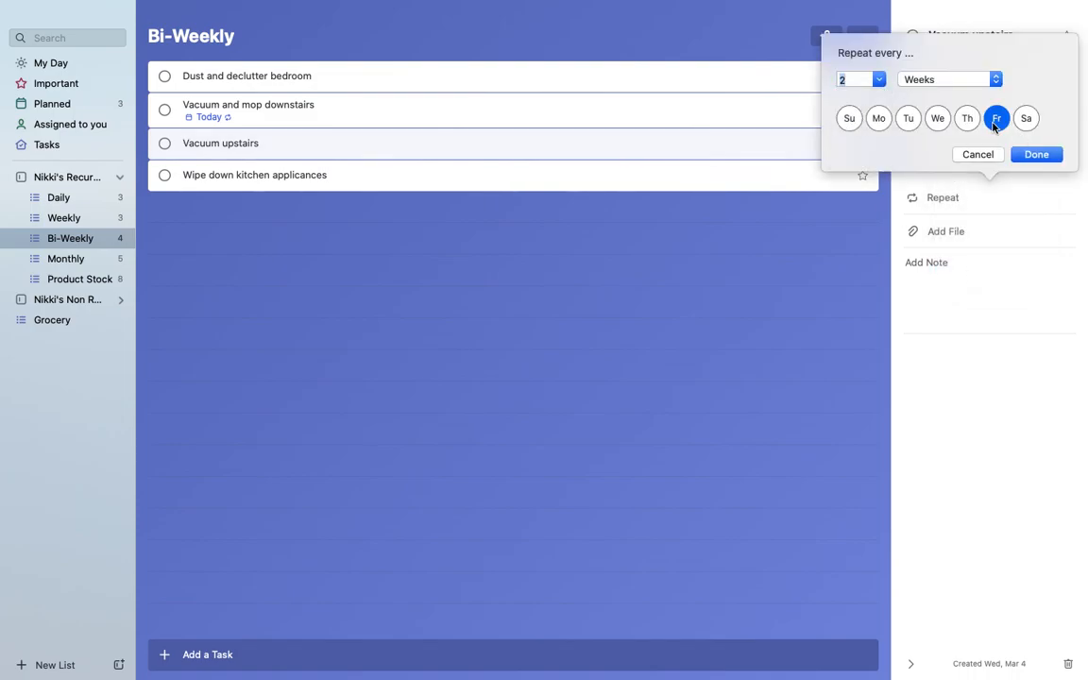
left_click(1039, 156)
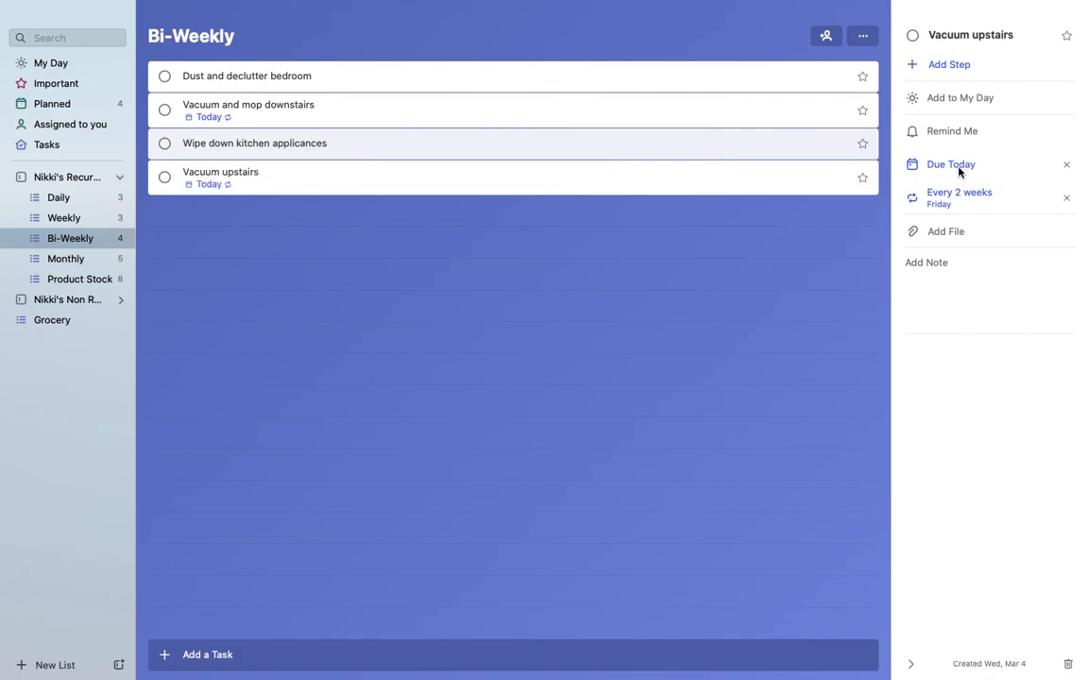
- Set the due date of the "Vacuum upstairs" task to Friday, April 3, 2020
left_click(959, 170)
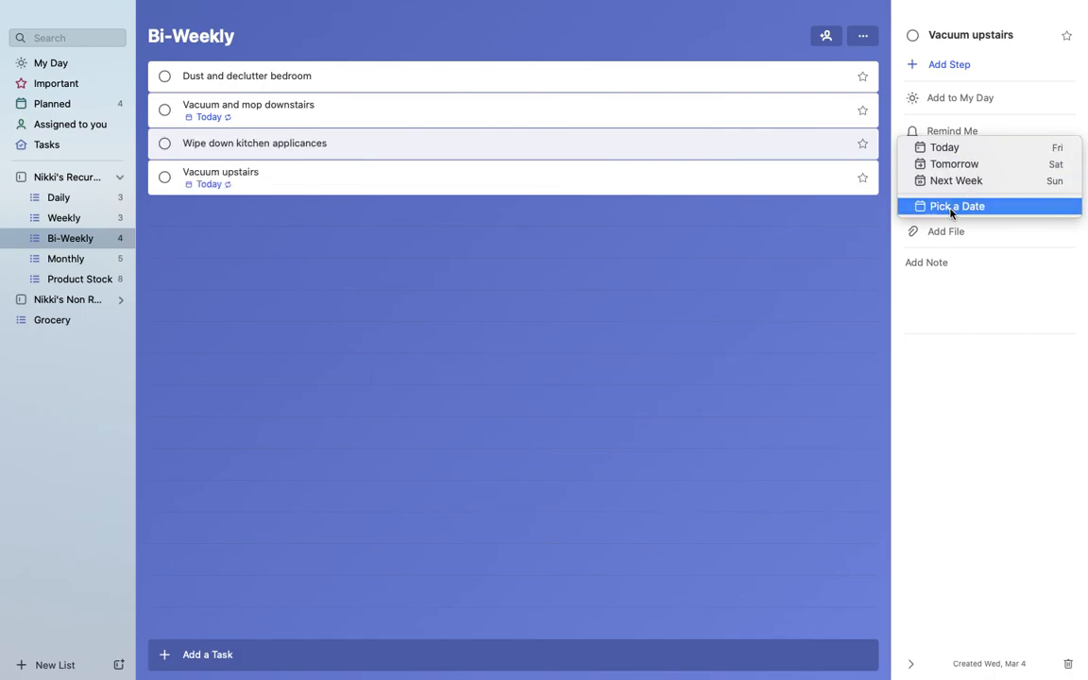
left_click(951, 208)
left_click(1033, 351)
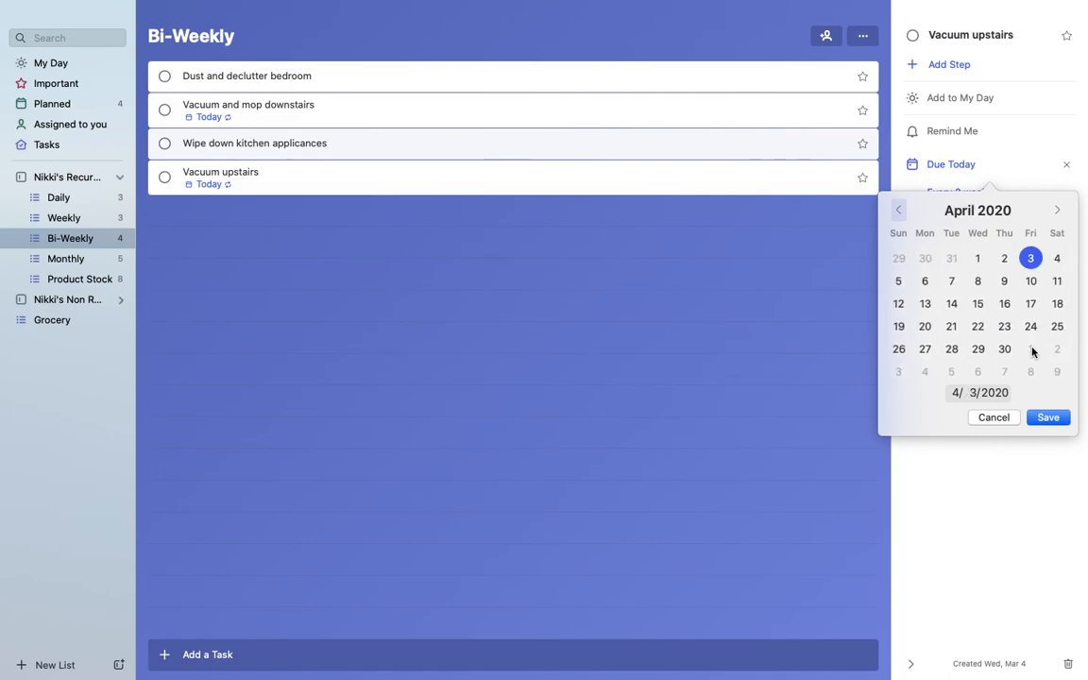
left_click(1049, 417)
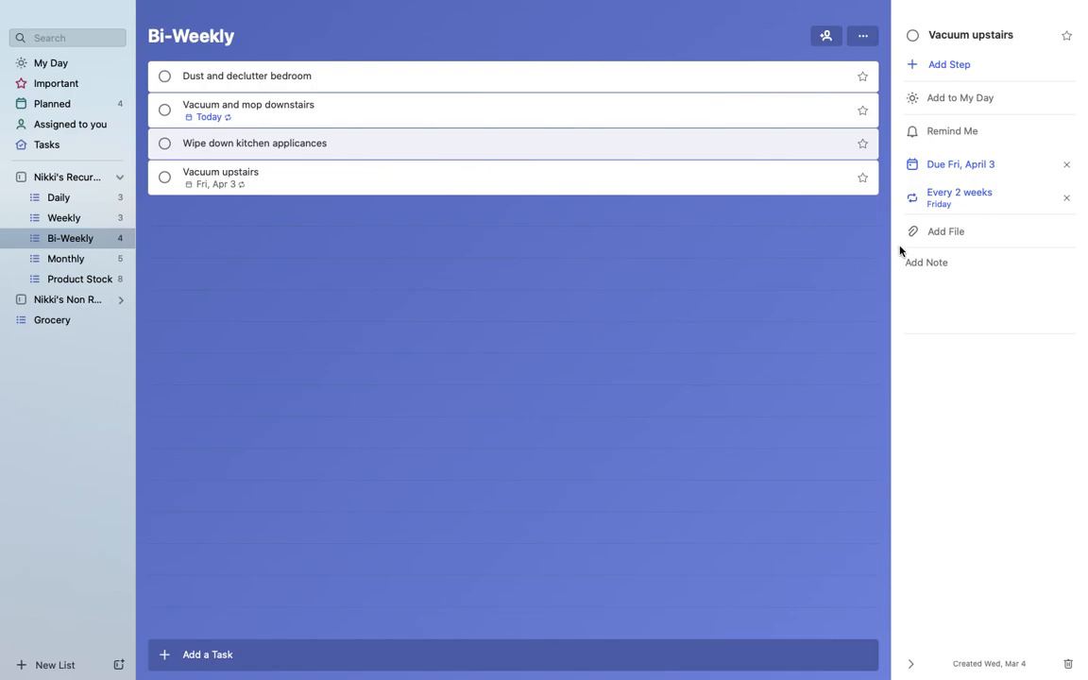
left_click(982, 166)
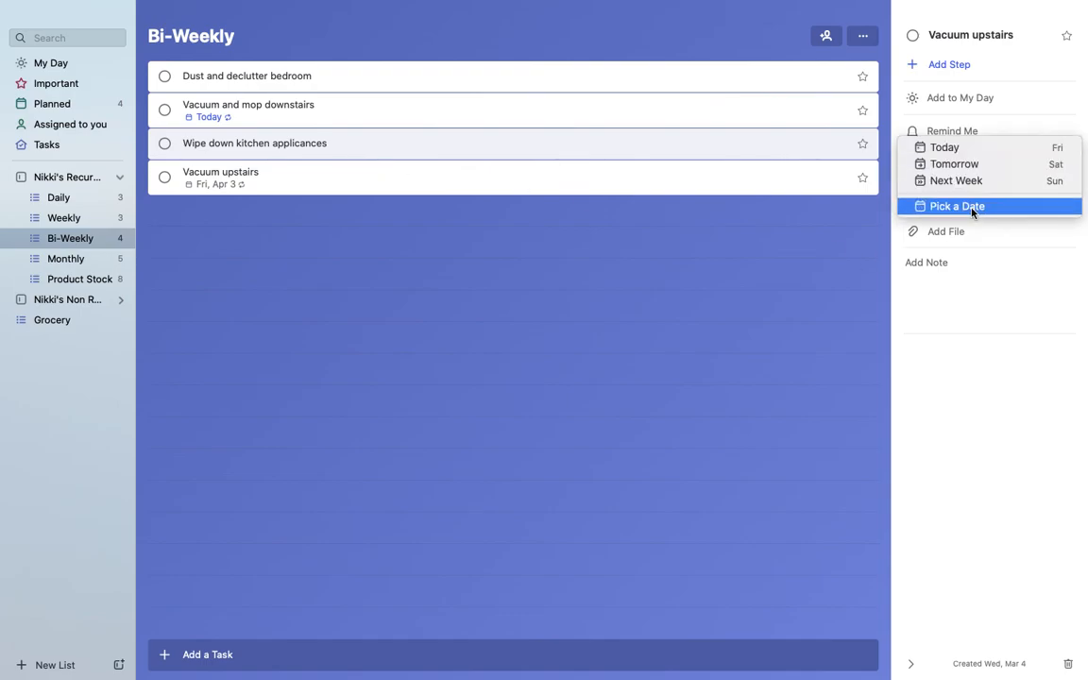
left_click(954, 206)
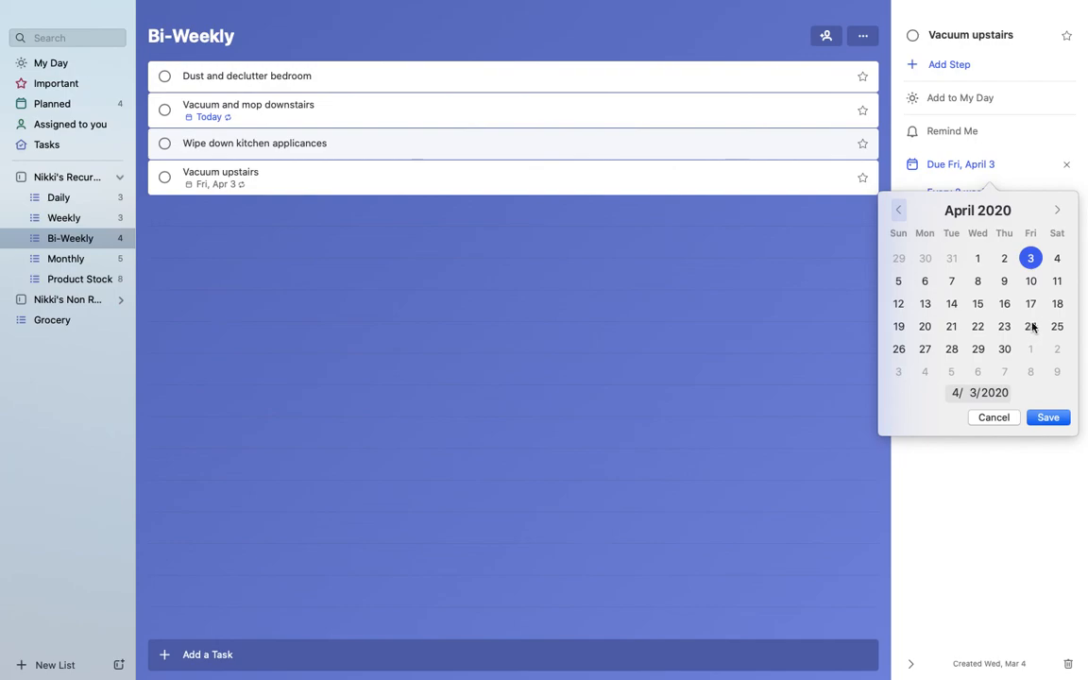
left_click(1001, 419)
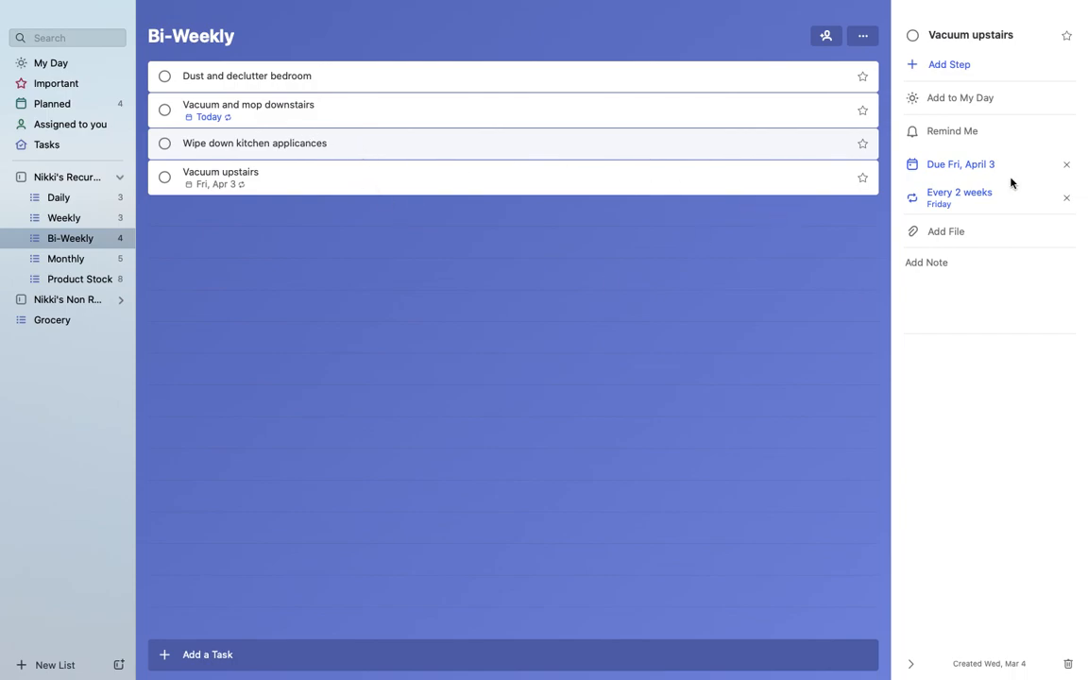
- Set "Wipe down kitchen applicances" to repeat every 2 weeks on Friday, and move "Vacuum and mop downstairs" below "Vacuum upstairs"
left_click(335, 147)
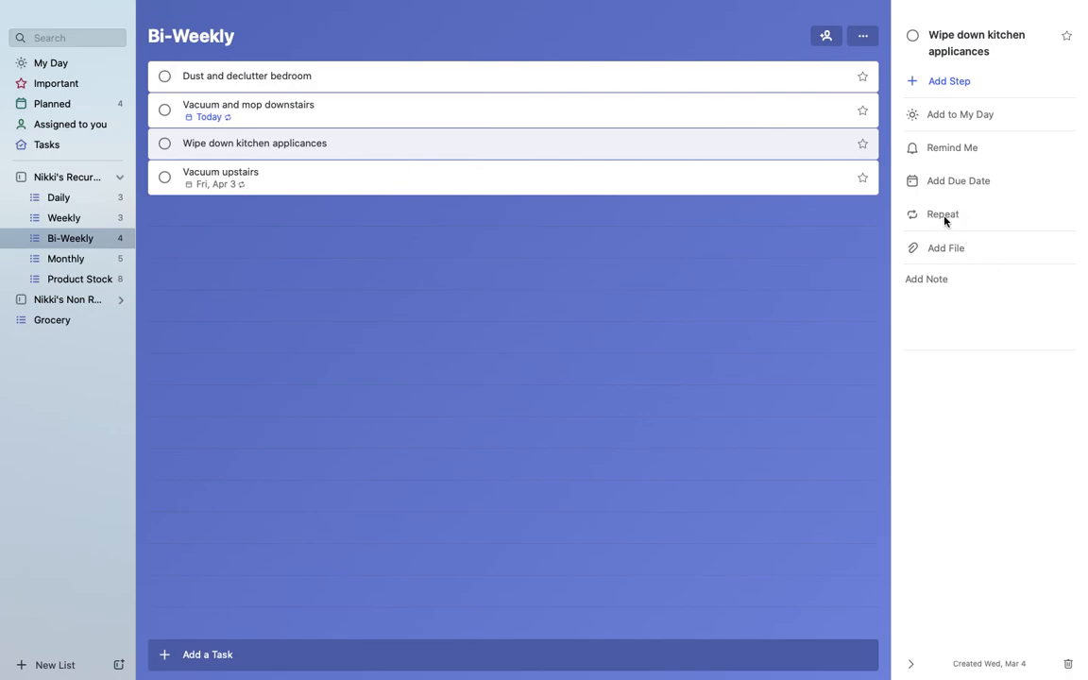
left_click(947, 216)
left_click(986, 289)
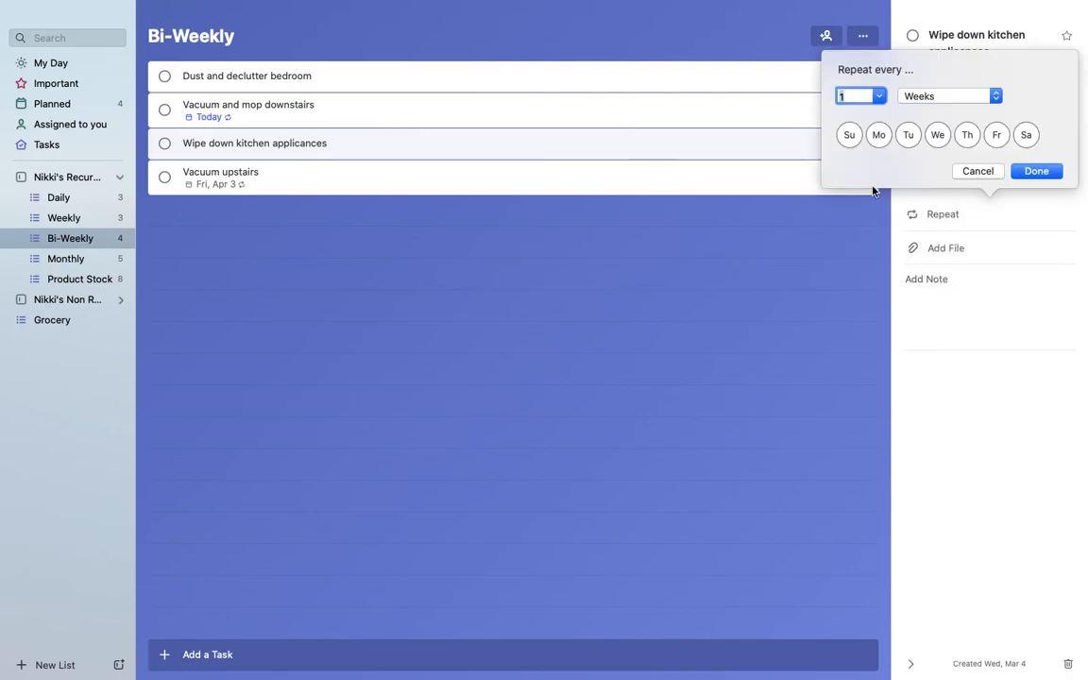
left_click(878, 97)
left_click(850, 133)
left_click(997, 135)
left_click(1037, 171)
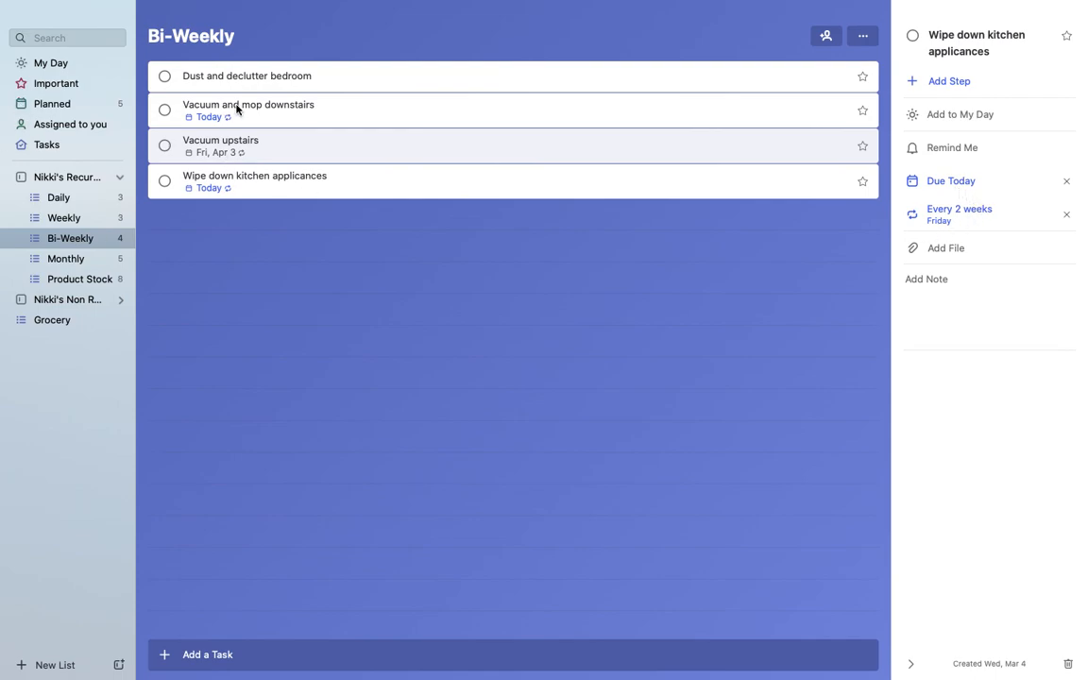
left_click_drag(260, 109, 260, 148)
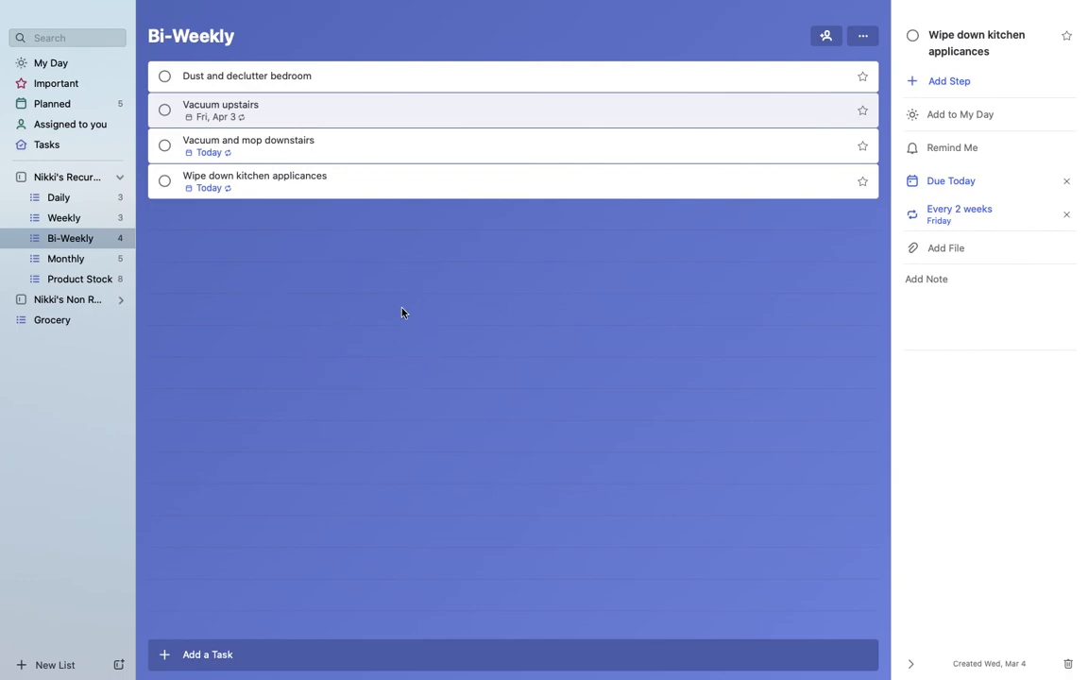
- Check the scheduled tasks in Planned, and mark "Declutter and Dust bedroom" in the Monthly list as completed
left_click(61, 102)
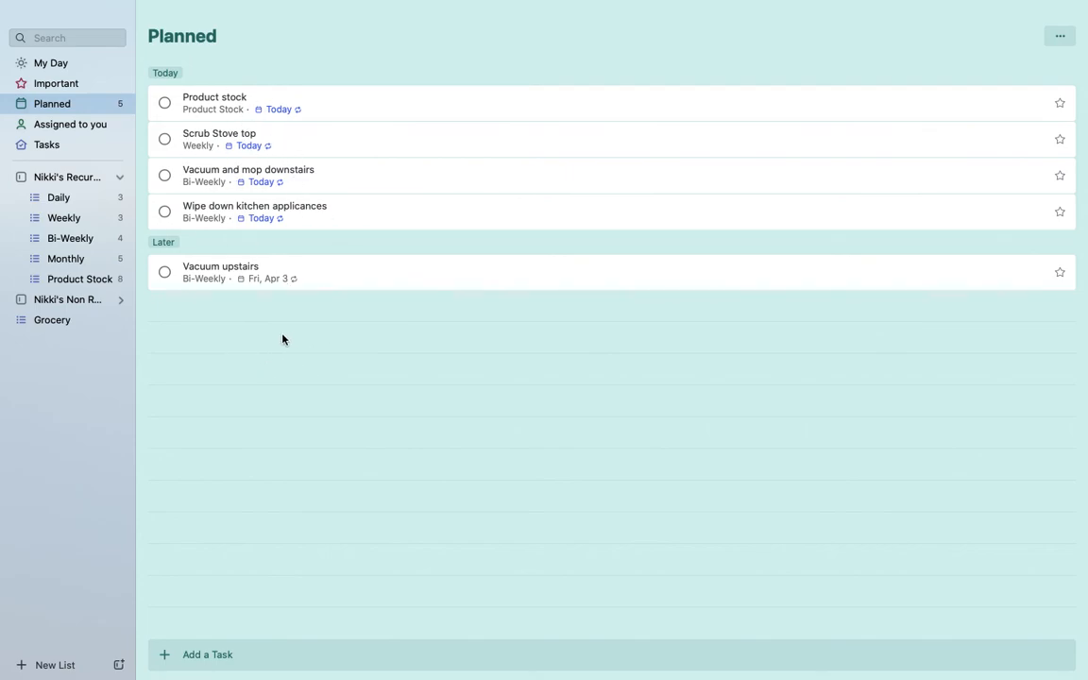
left_click(71, 259)
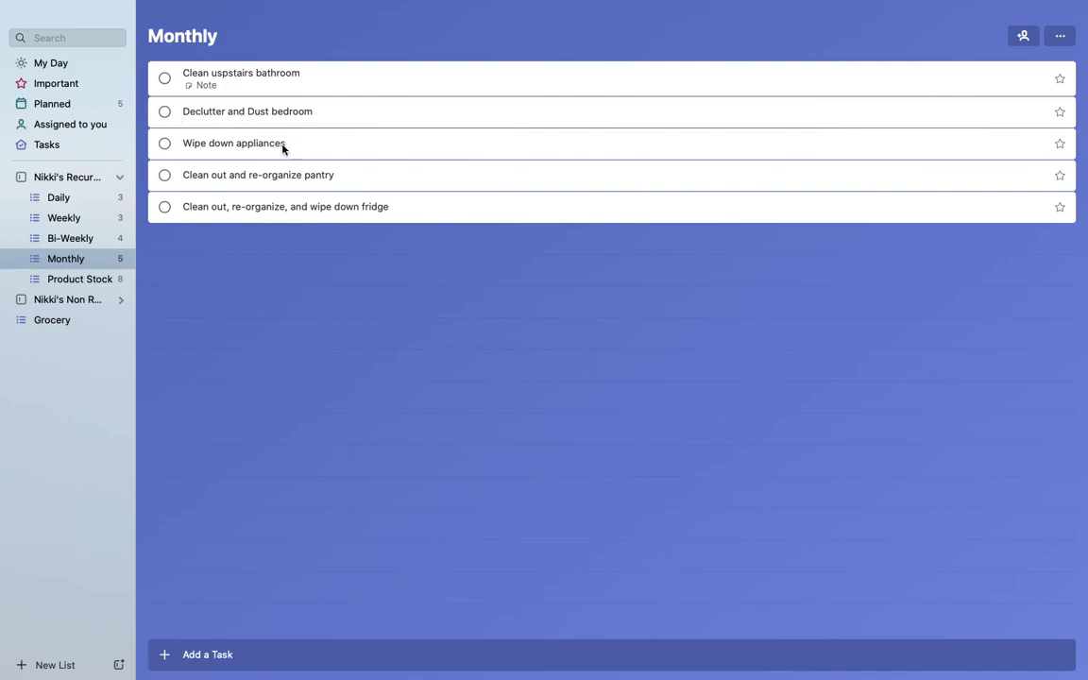
left_click(163, 110)
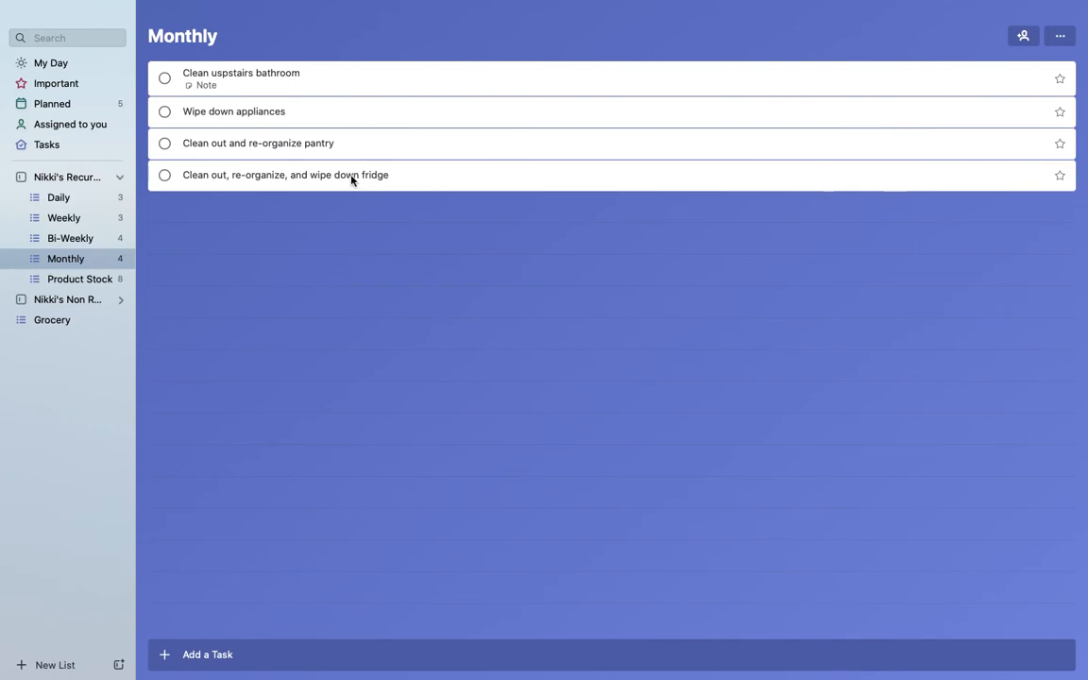
- Set "Clean out, re-organize, and wipe down fridge" in the Monthly list to repeat every 4 weeks on Friday
left_click(440, 177)
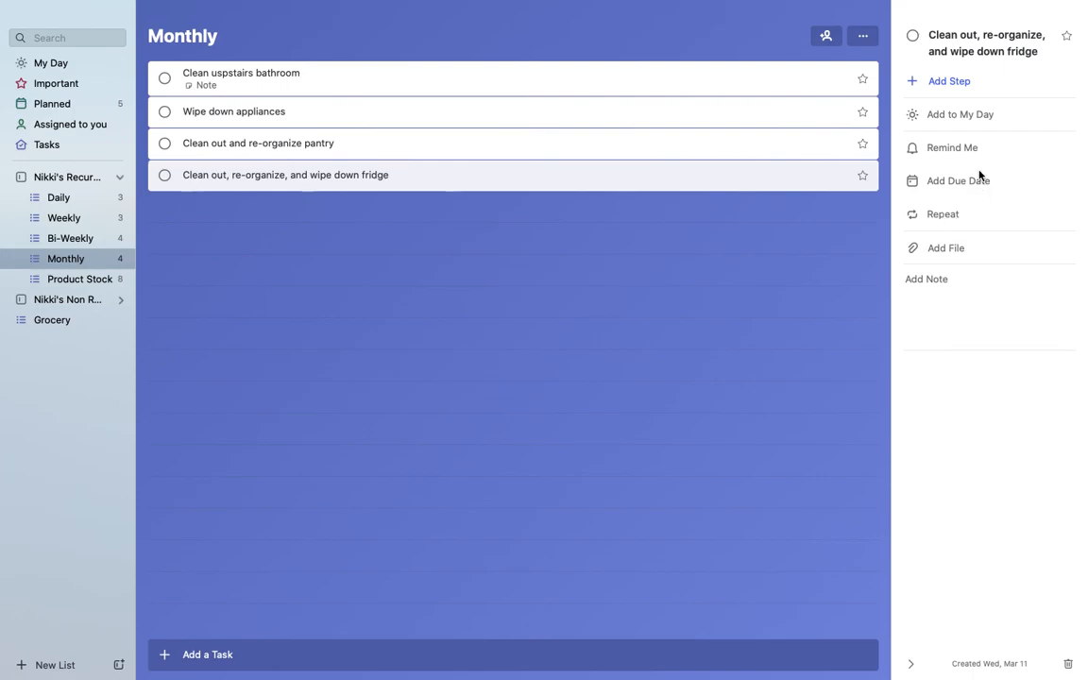
left_click(941, 219)
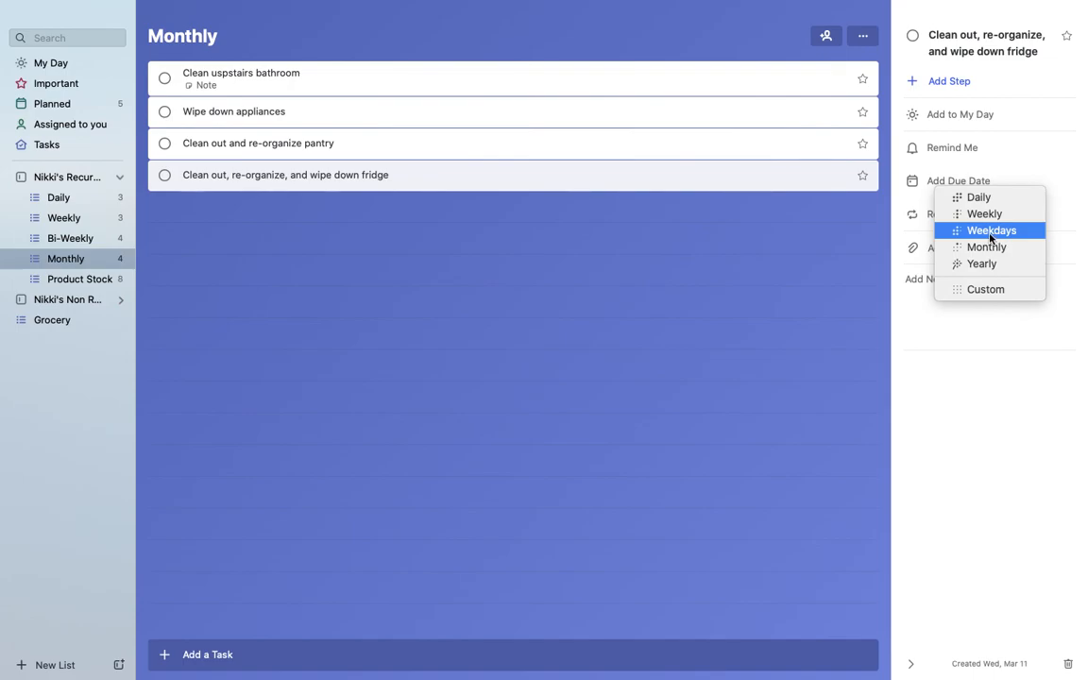
left_click(983, 291)
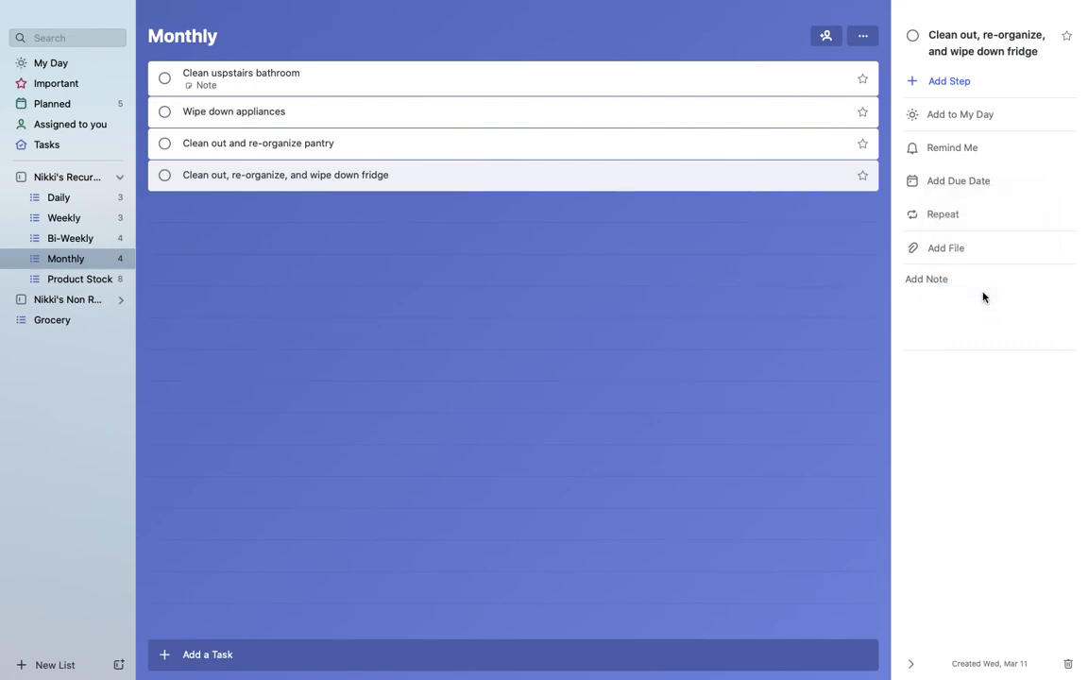
left_click(880, 96)
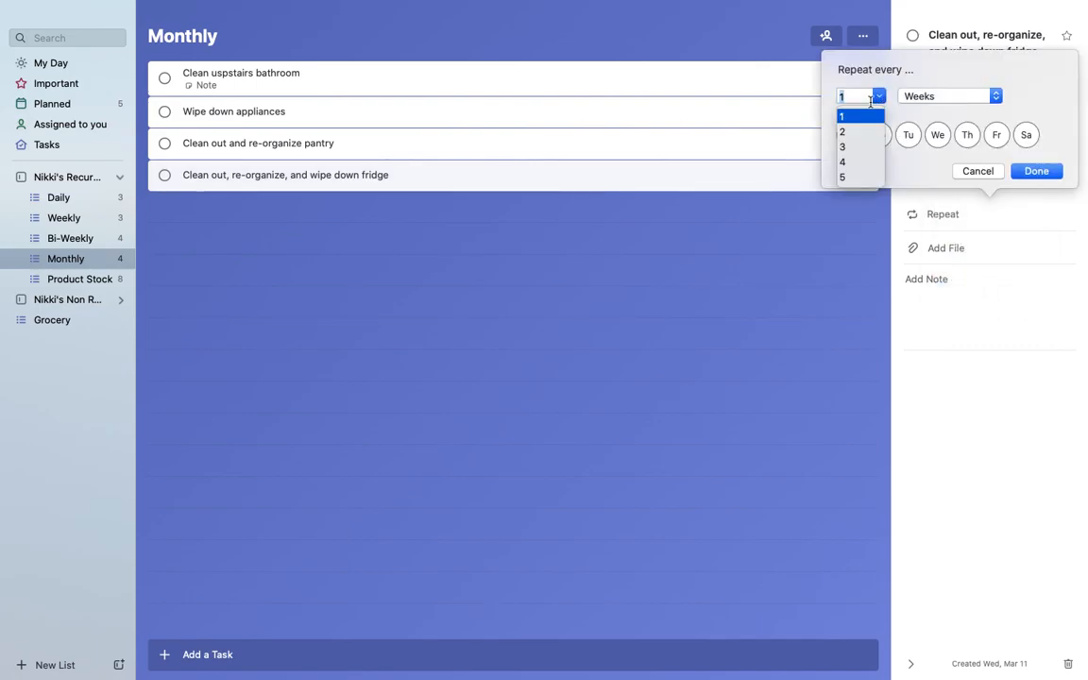
left_click(844, 161)
left_click(997, 135)
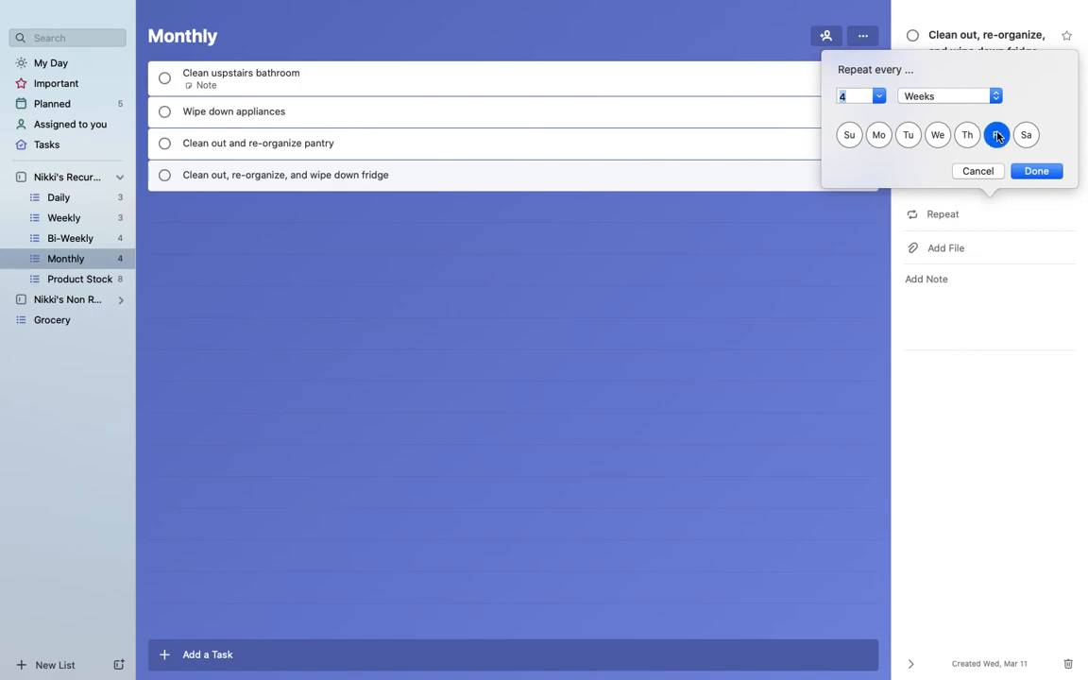
left_click(1037, 171)
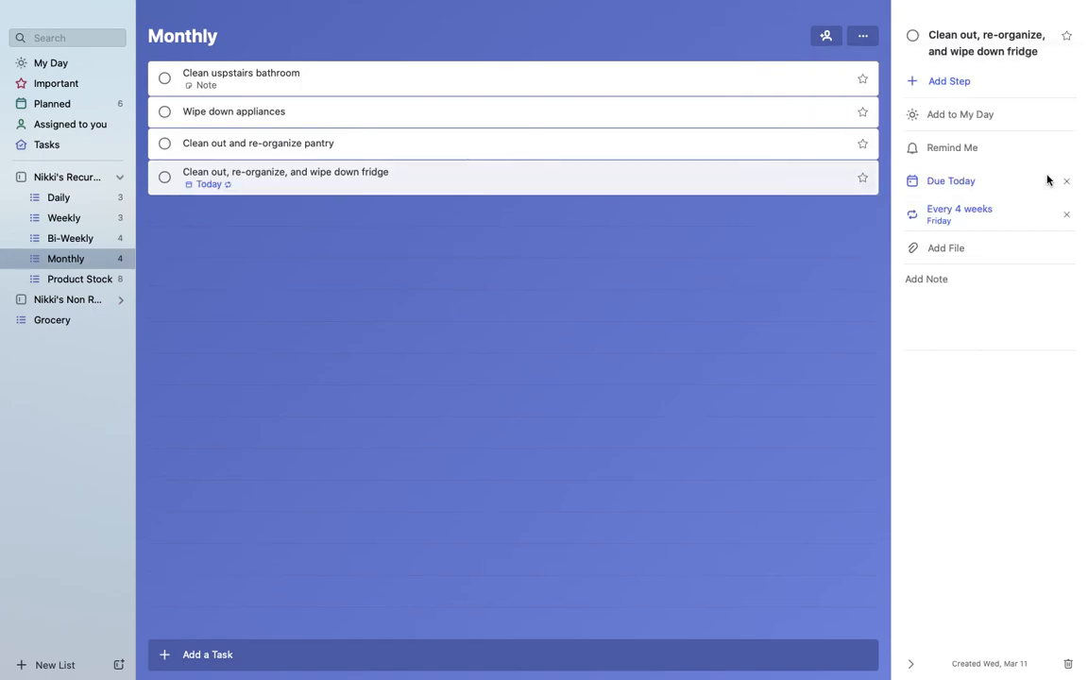
- Set the due date of the monthly fridge-cleaning task to Friday, April 3, 2020
left_click(960, 182)
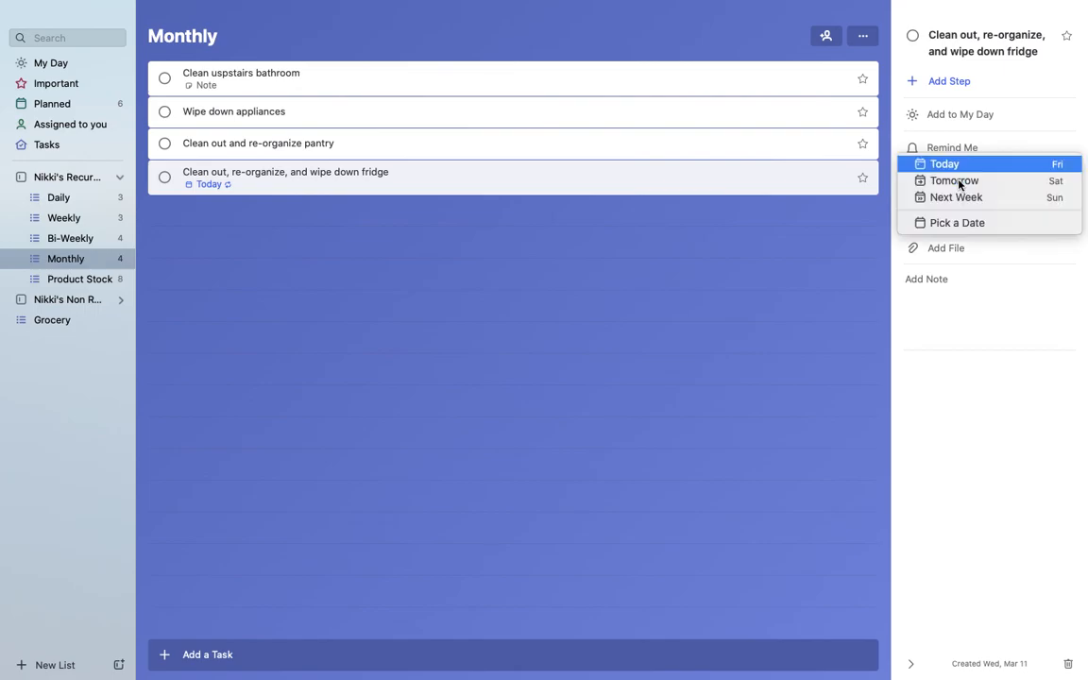
left_click(958, 223)
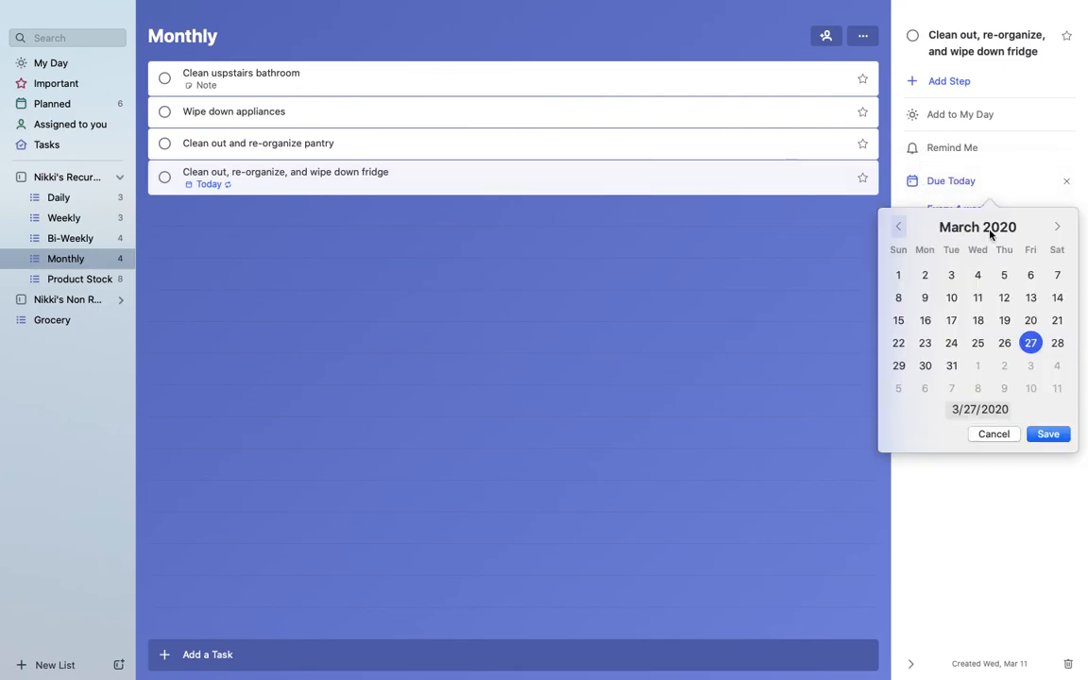
left_click(1030, 368)
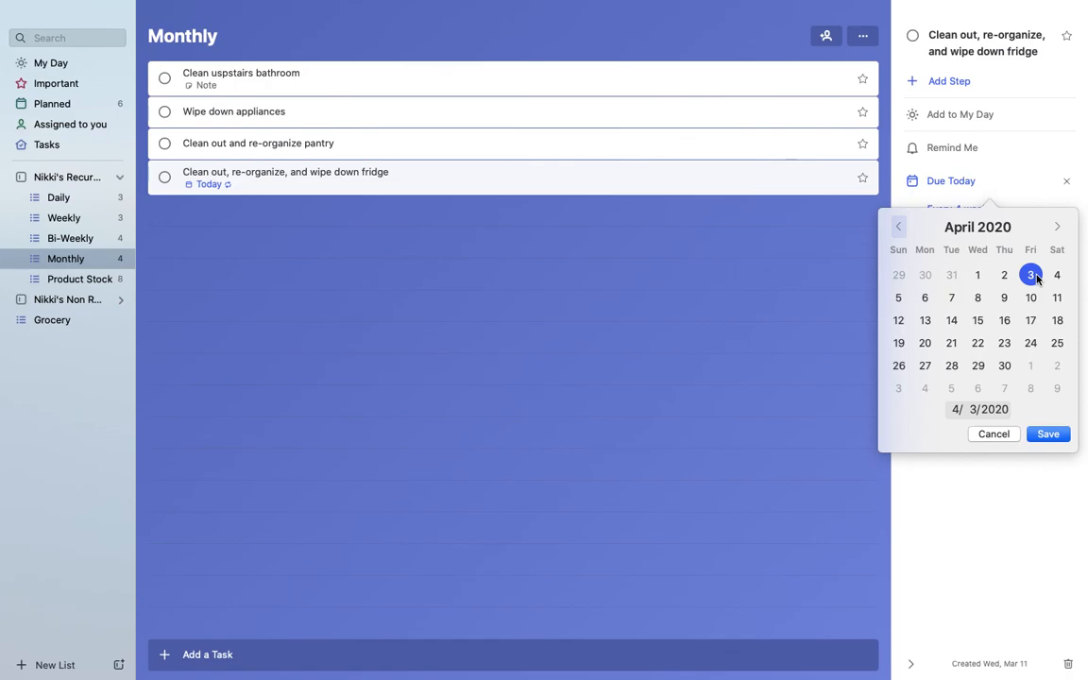
left_click(1048, 433)
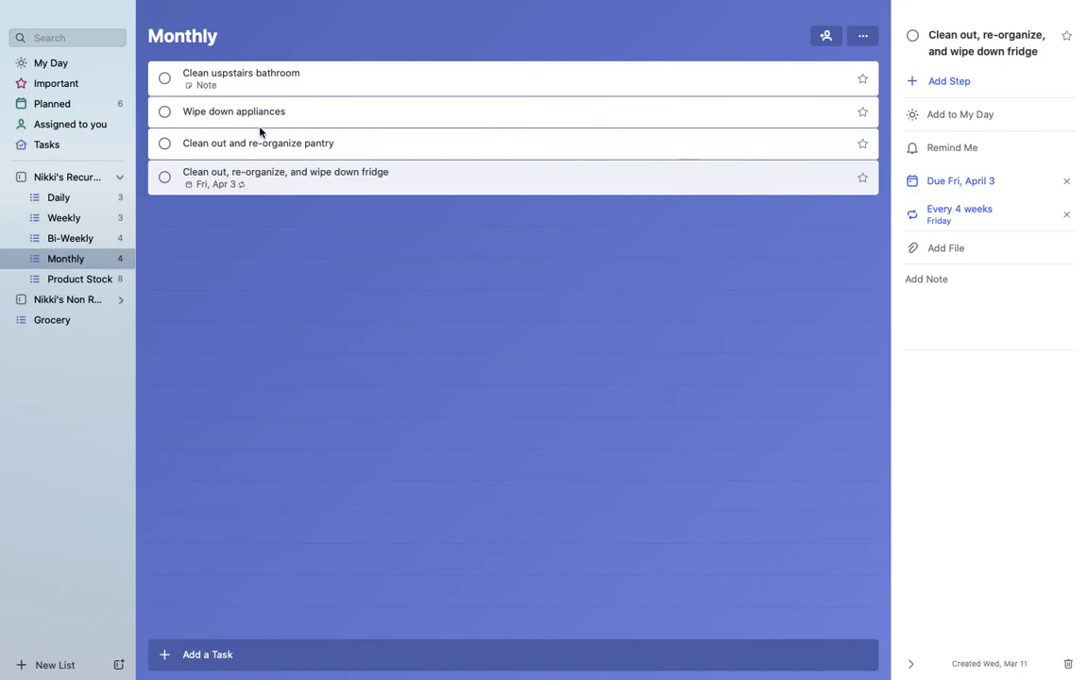
- Set "Clean out and re-organize pantry" in the Monthly list to repeat every 4 weeks on Friday
left_click(406, 143)
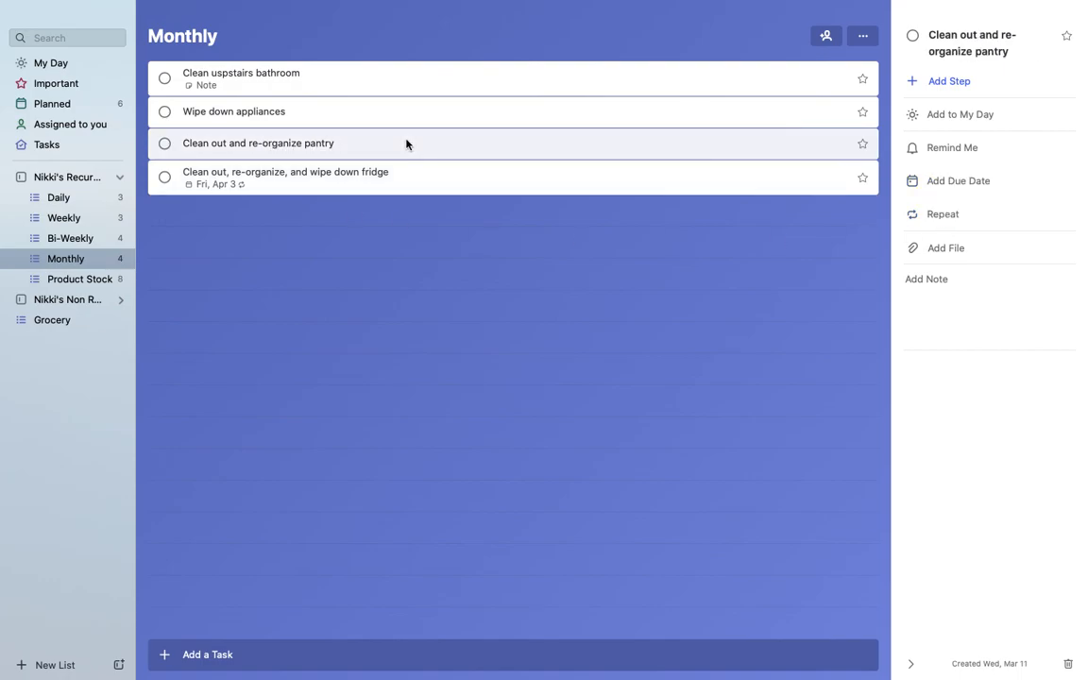
left_click(950, 218)
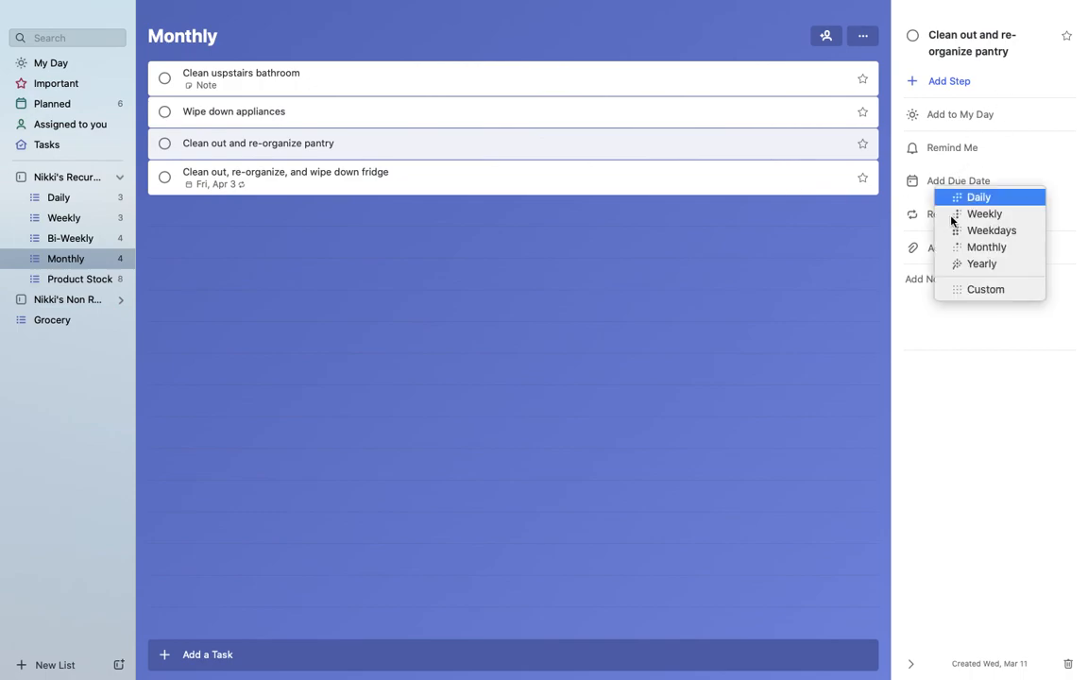
left_click(995, 291)
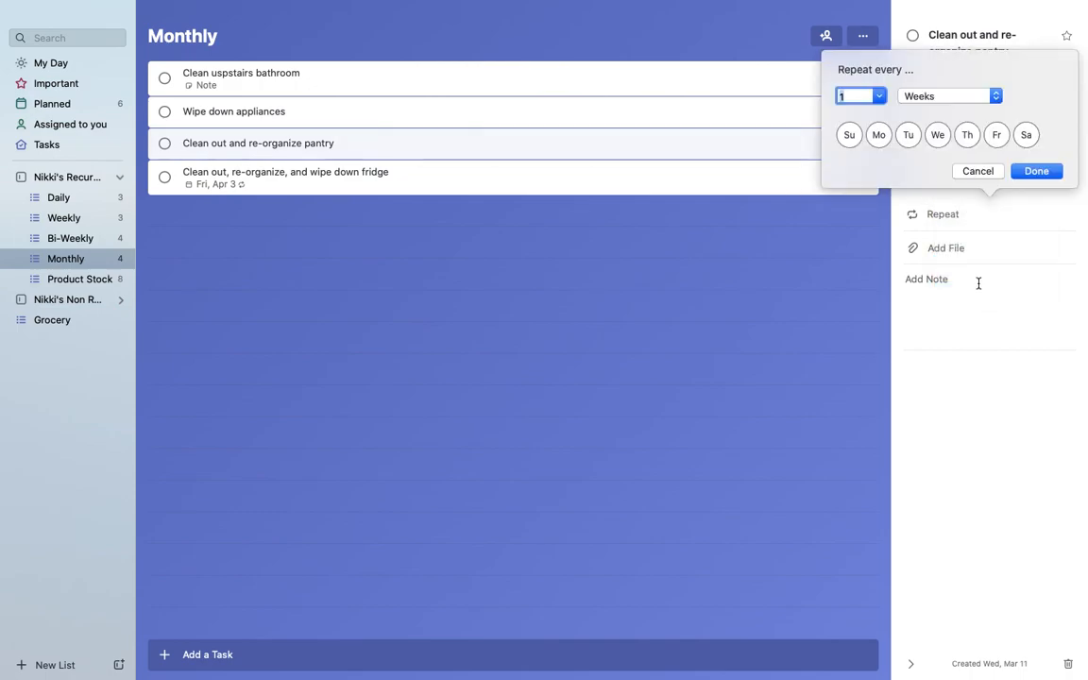
left_click(858, 96)
left_click(850, 161)
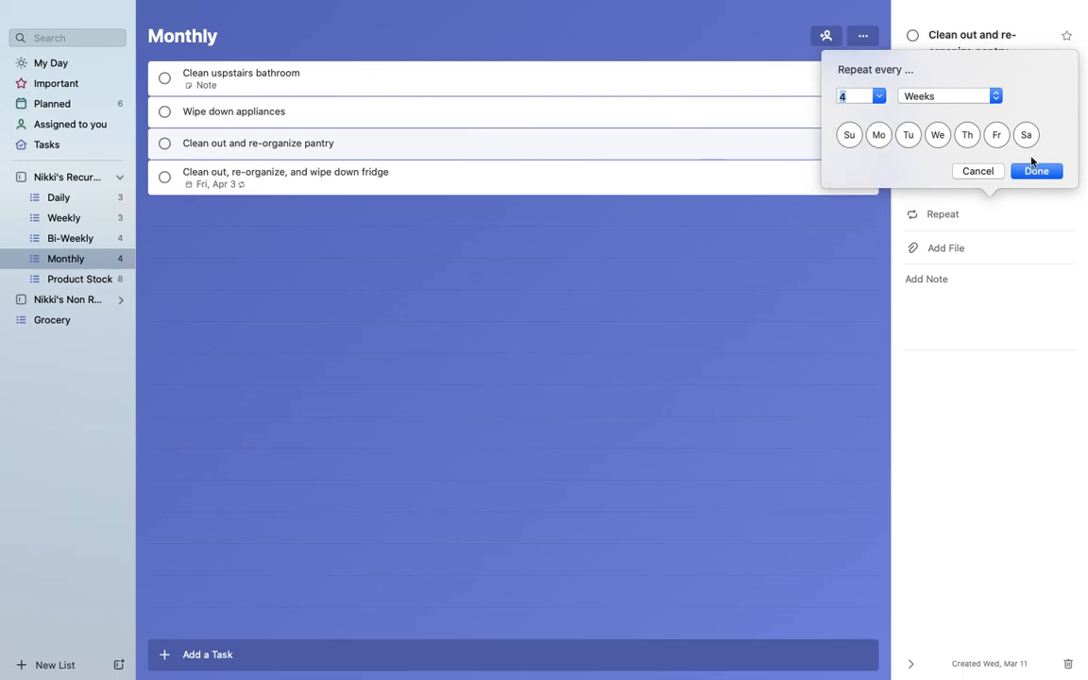
left_click(1038, 172)
- Set the pantry task's due date to Friday, April 10, 2020, and check the schedule in Planned
left_click(966, 182)
left_click(966, 229)
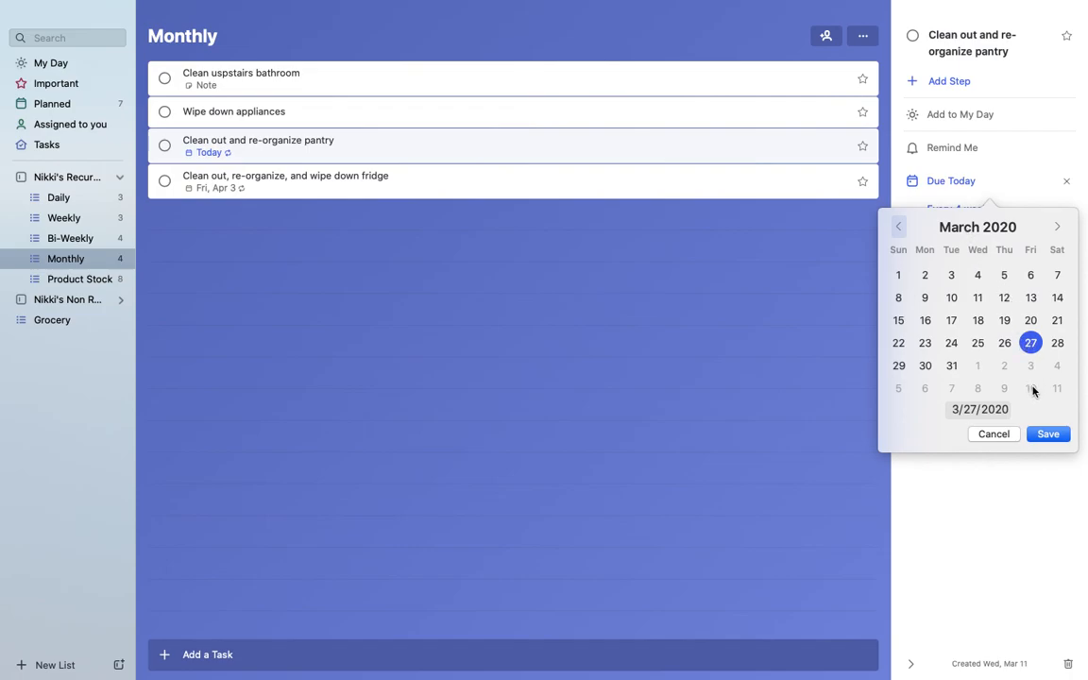
scroll(1032, 388, "down", 2)
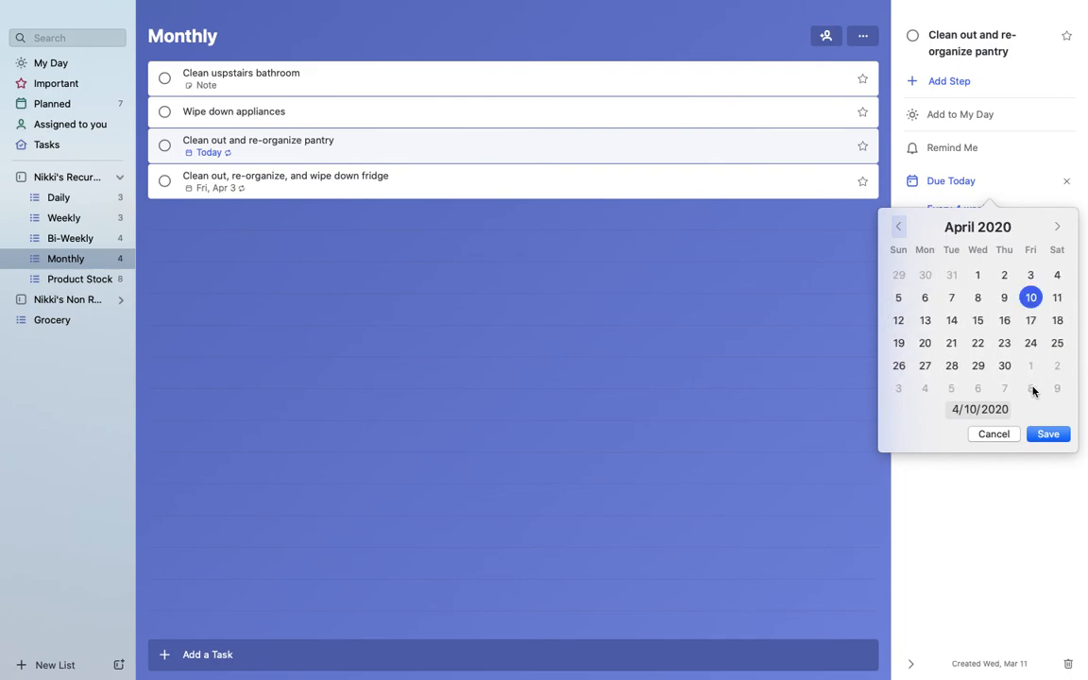
left_click(1049, 435)
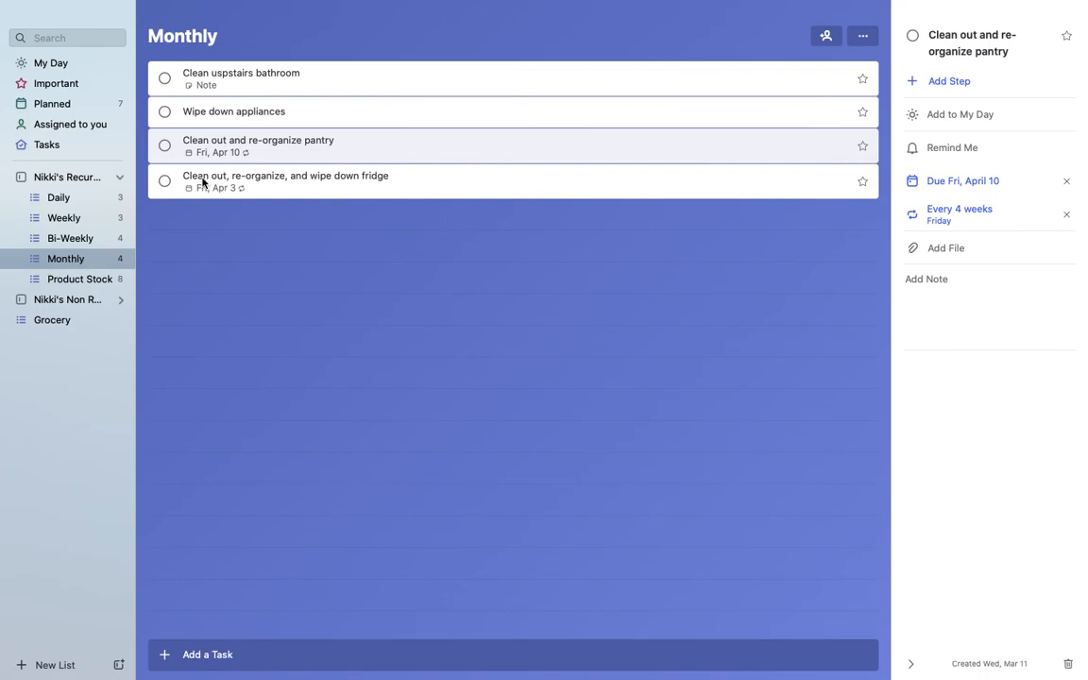
left_click(45, 106)
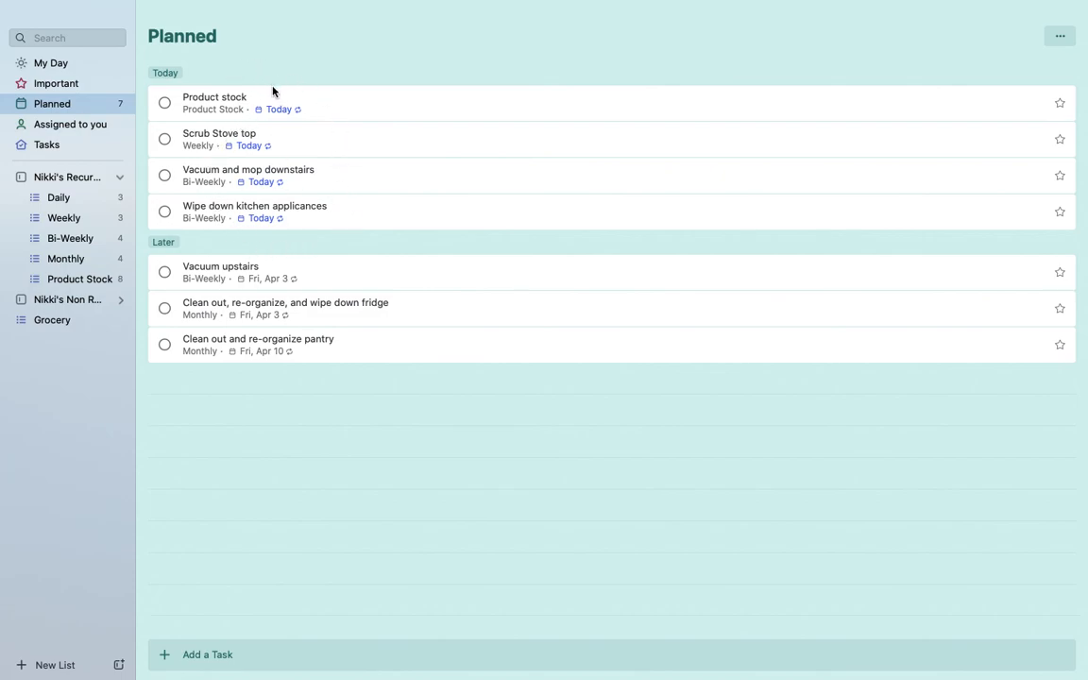
- Review the schedule of the "Product stock" task in the Product Stock list, and open the Grocery list
left_click(69, 279)
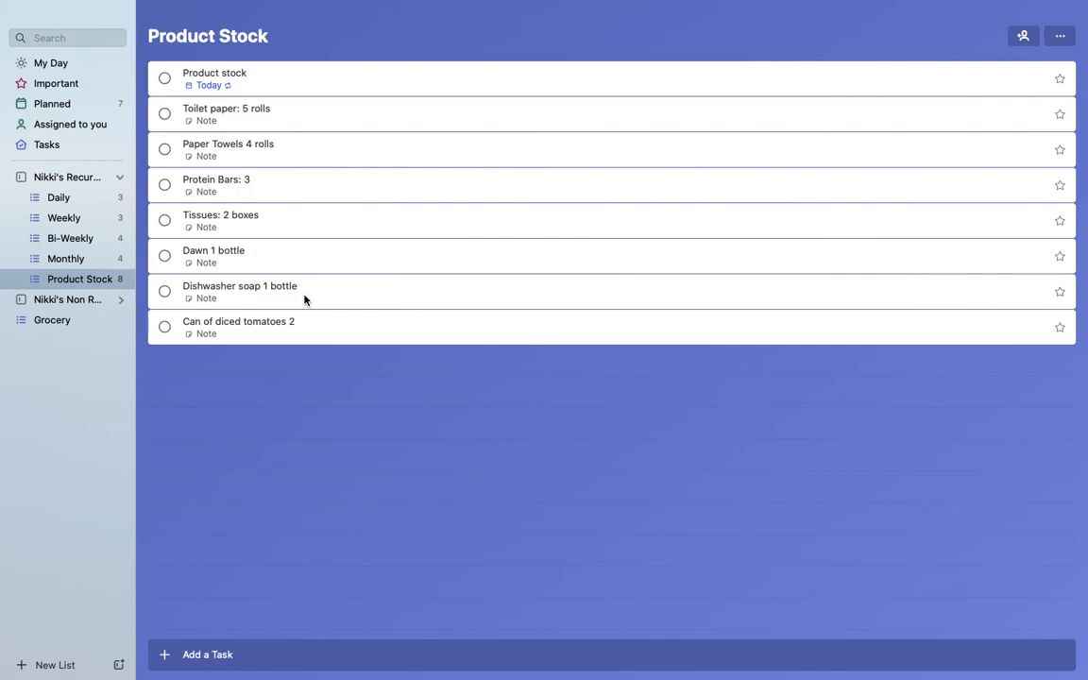
left_click(282, 77)
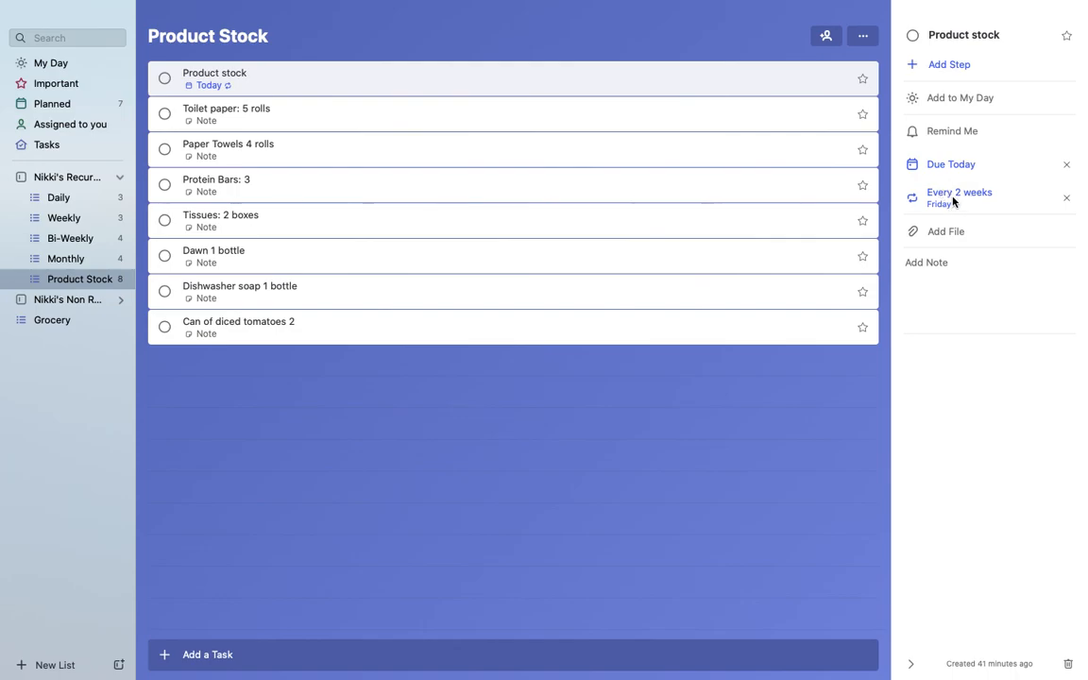
left_click(492, 439)
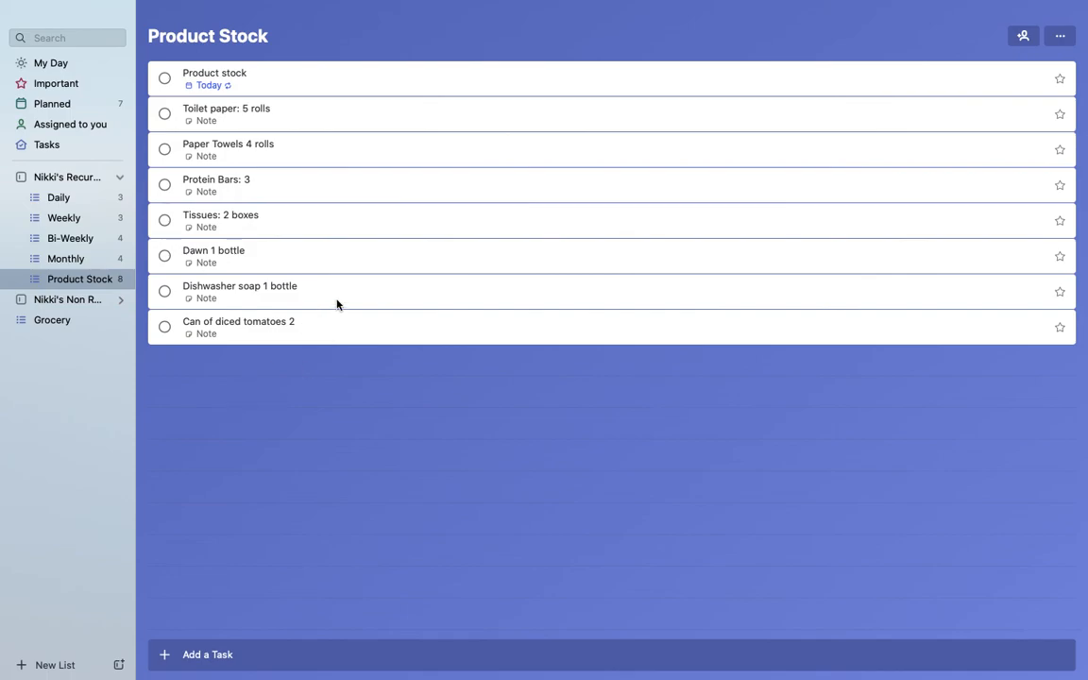
left_click(66, 325)
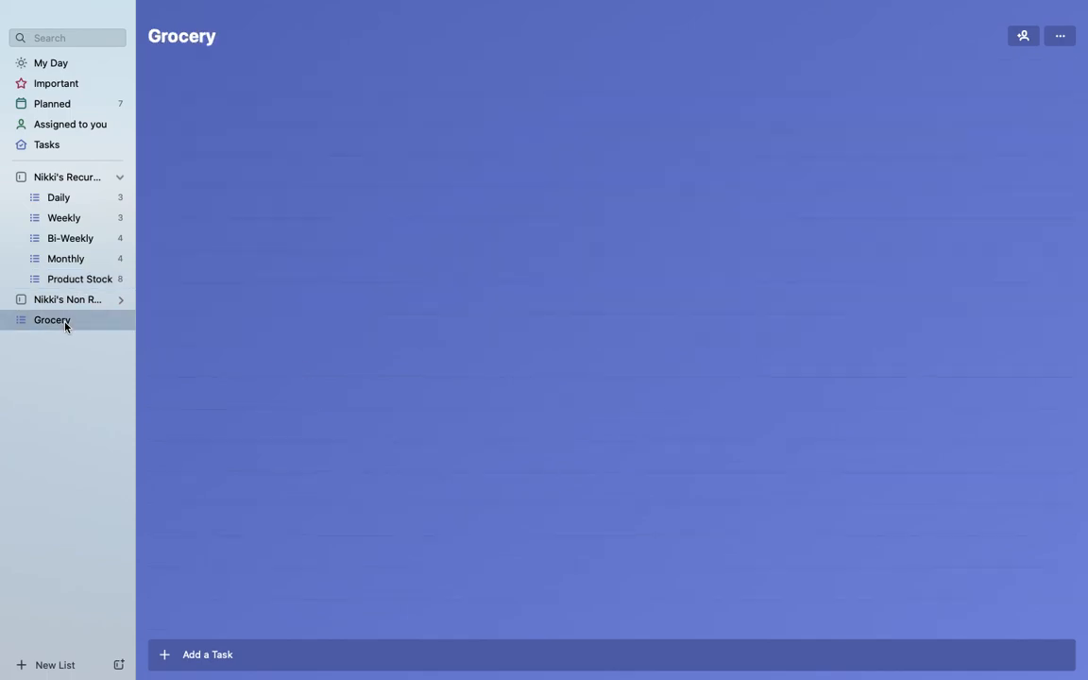
- Add "diced tomatoes" to the Grocery list, and return to the Product Stock list
left_click(207, 652)
type("d")
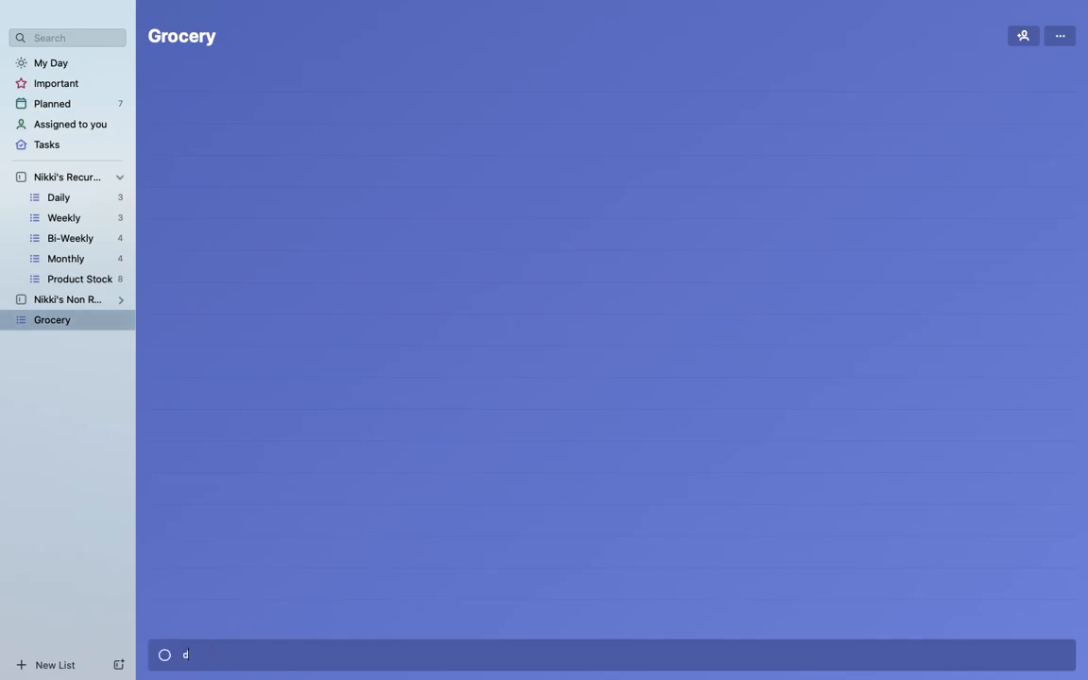
type("iced tomatoes")
key("Return")
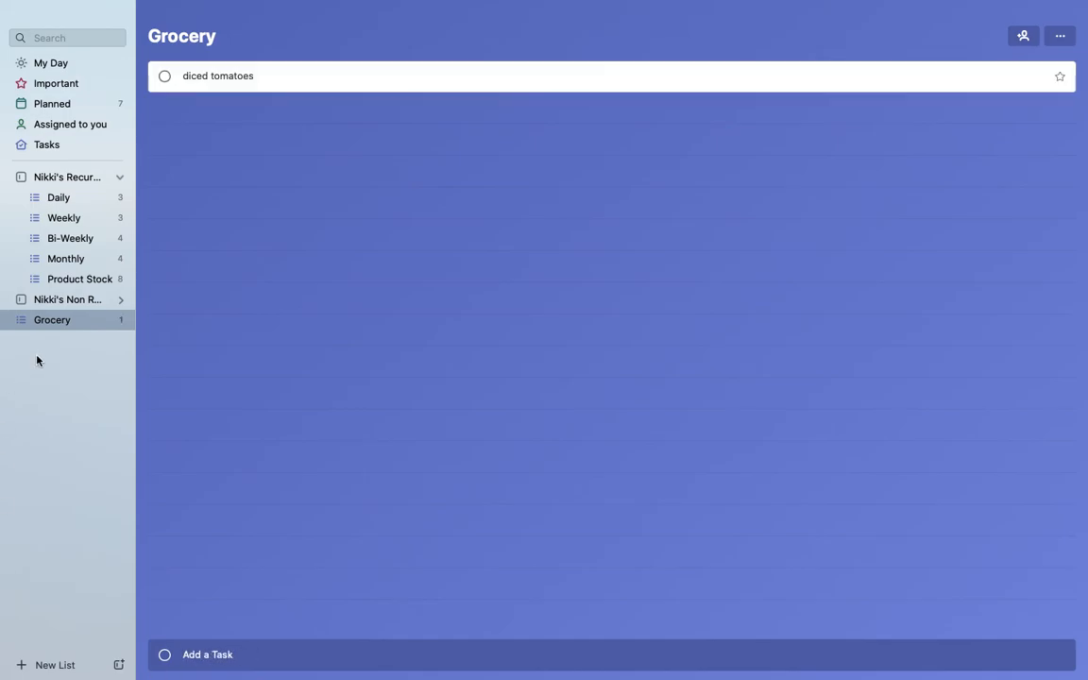
left_click(71, 283)
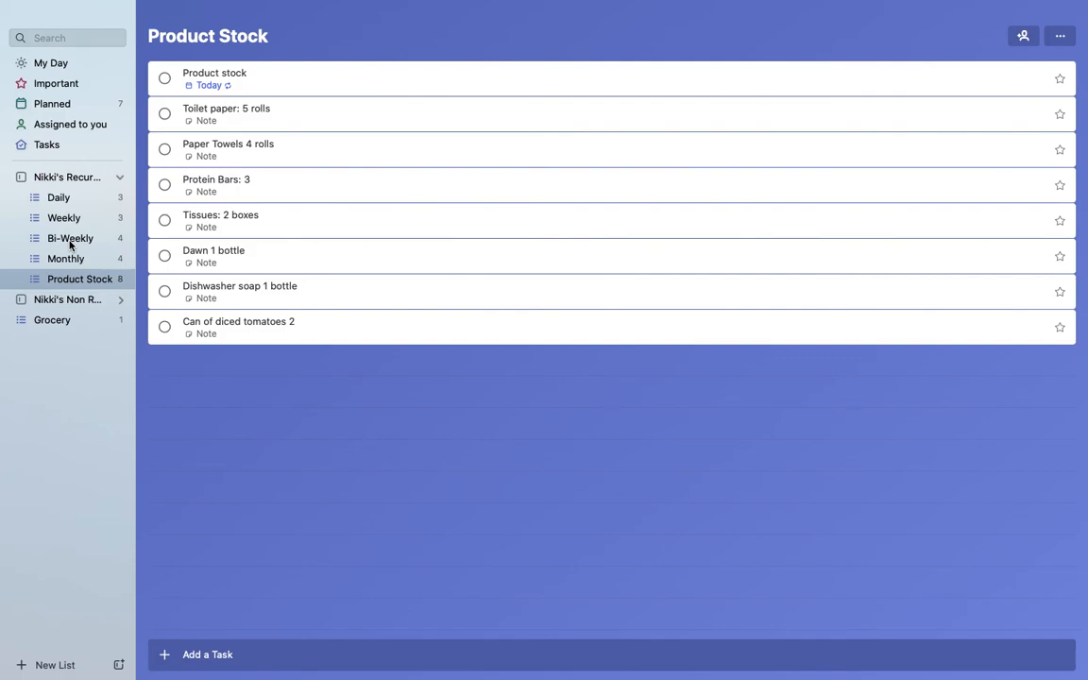
- Switch from the recurring list group to the non-recurring one, and compare the Non Recurring Tasks list with Planned
left_click(120, 181)
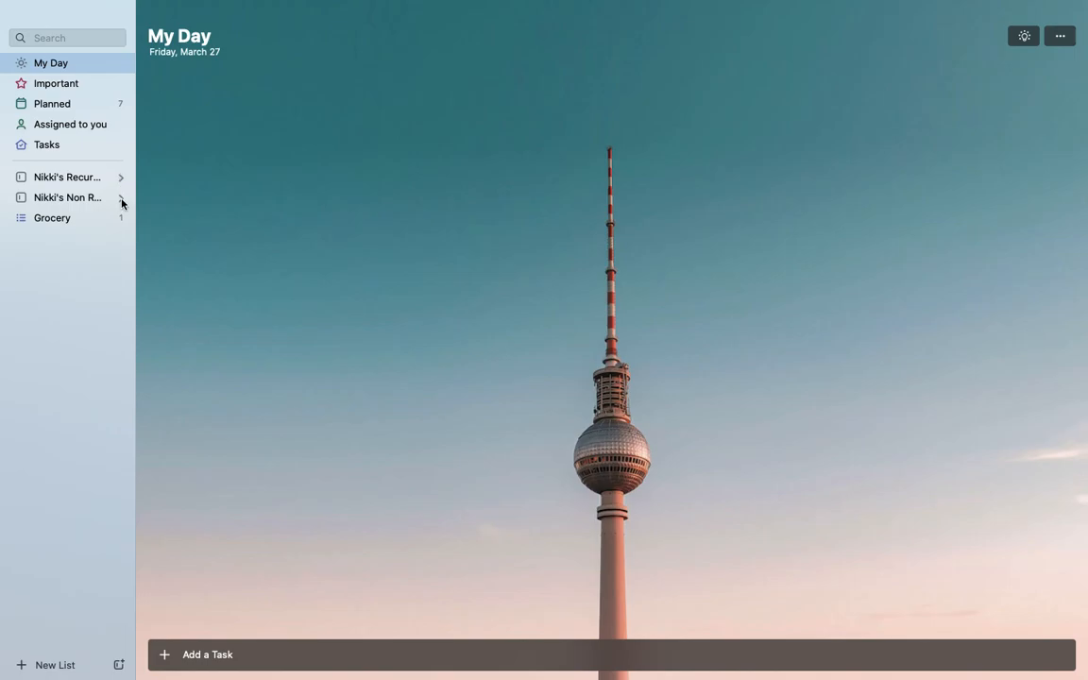
left_click(120, 199)
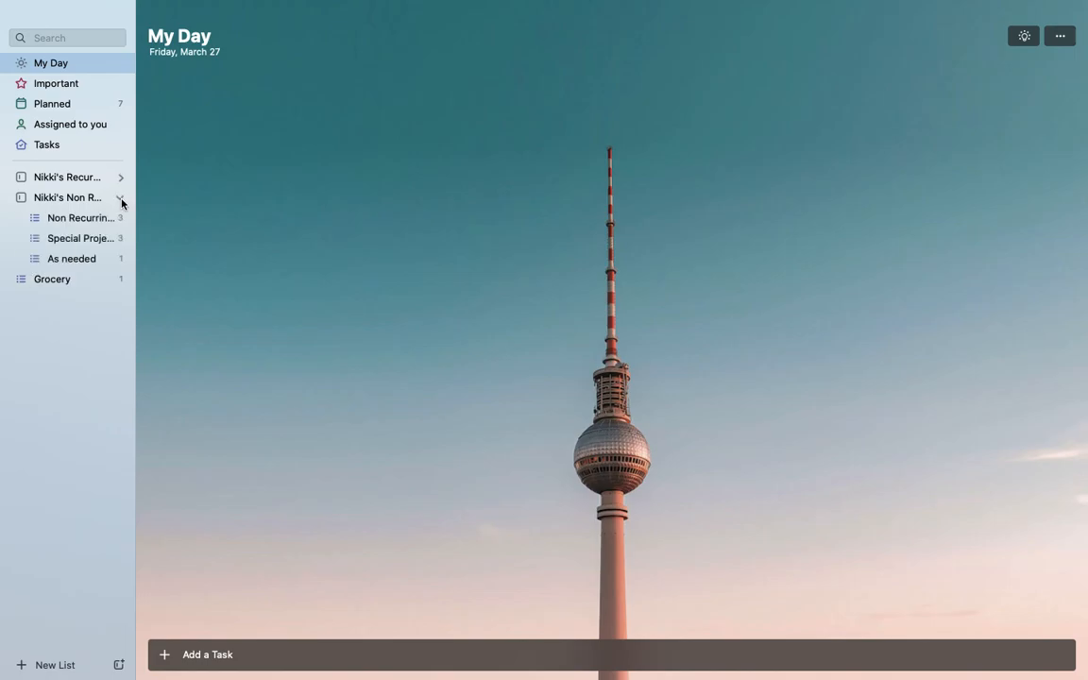
left_click(79, 223)
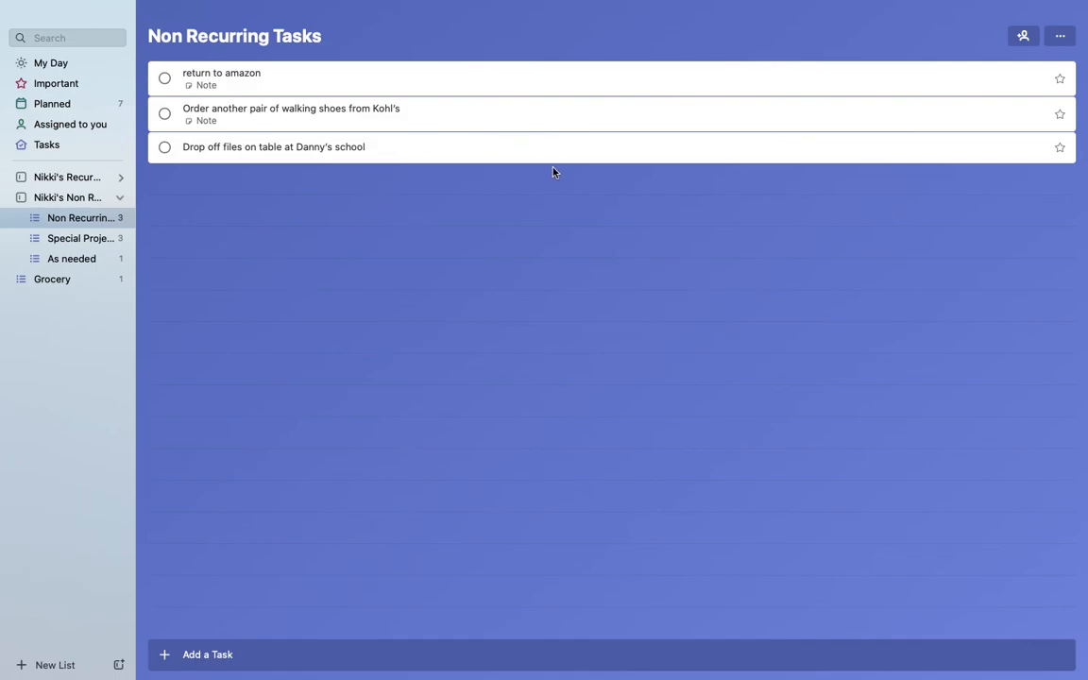
left_click(47, 110)
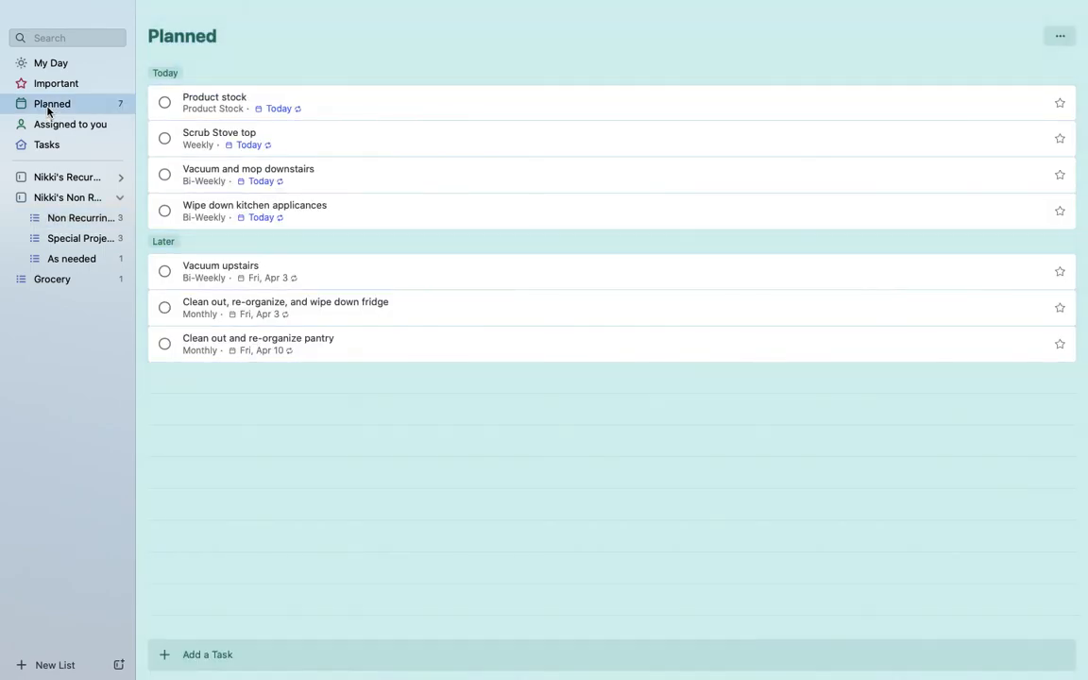
left_click(94, 217)
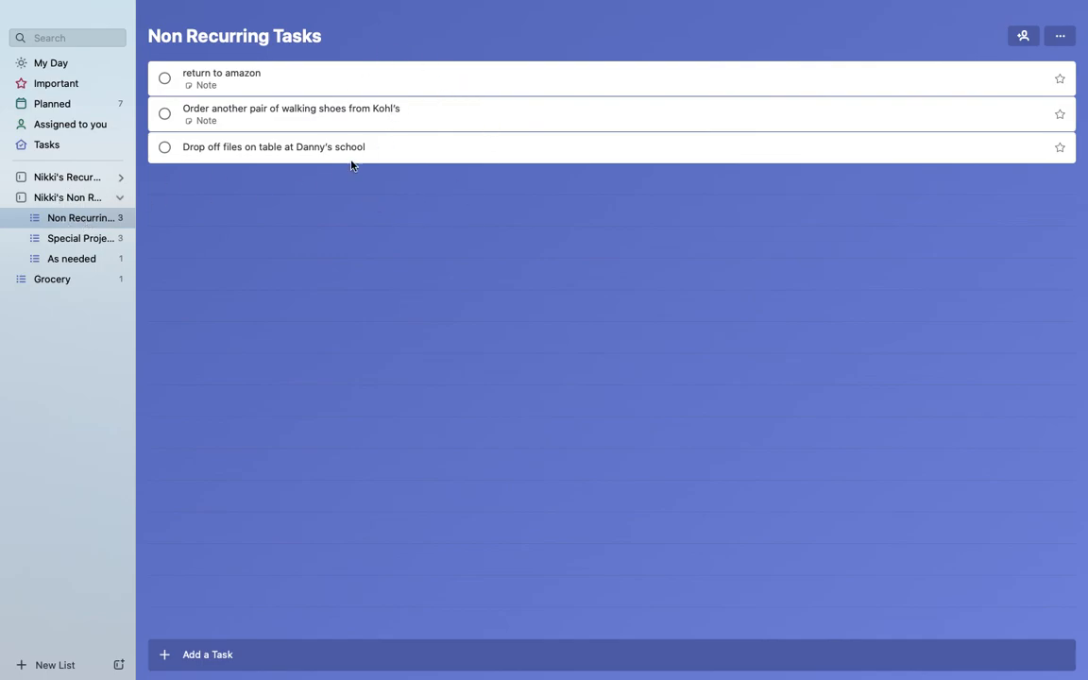
- Review the Special Projects and As needed lists, and return to the Grocery list with the non-recurring group collapsed
left_click(83, 247)
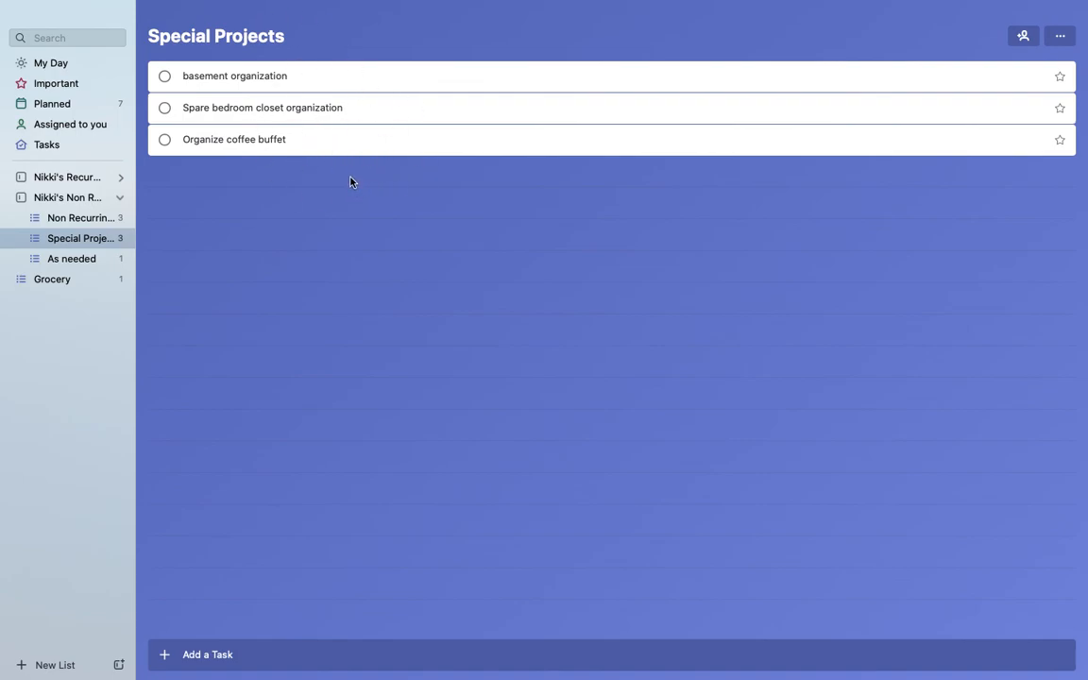
left_click(71, 261)
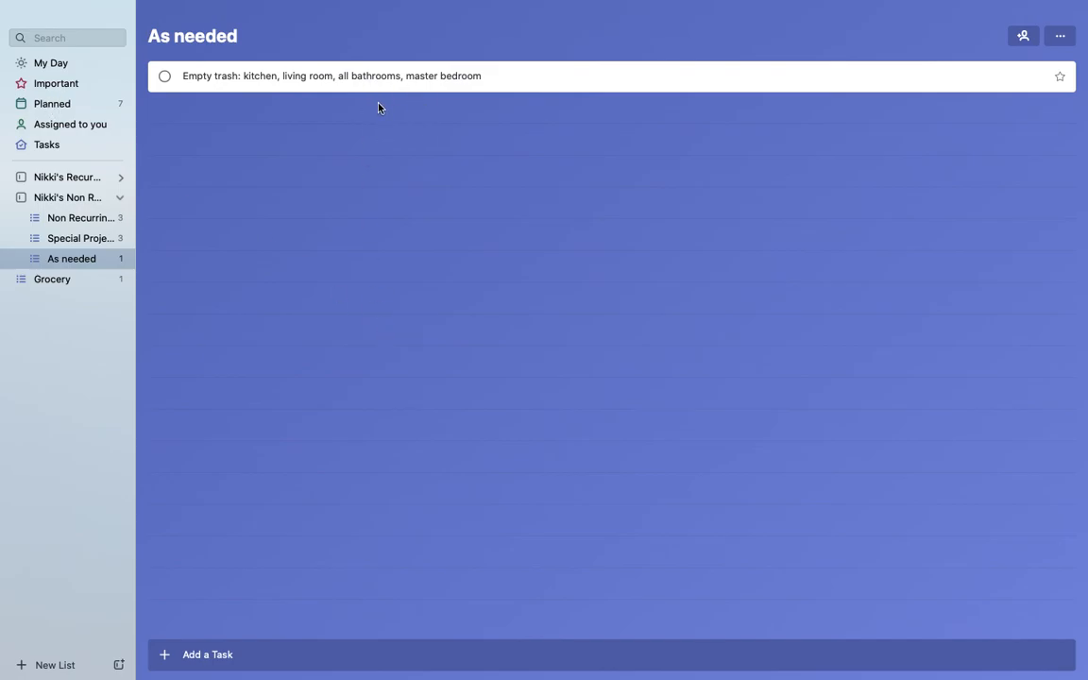
left_click(120, 197)
left_click(49, 219)
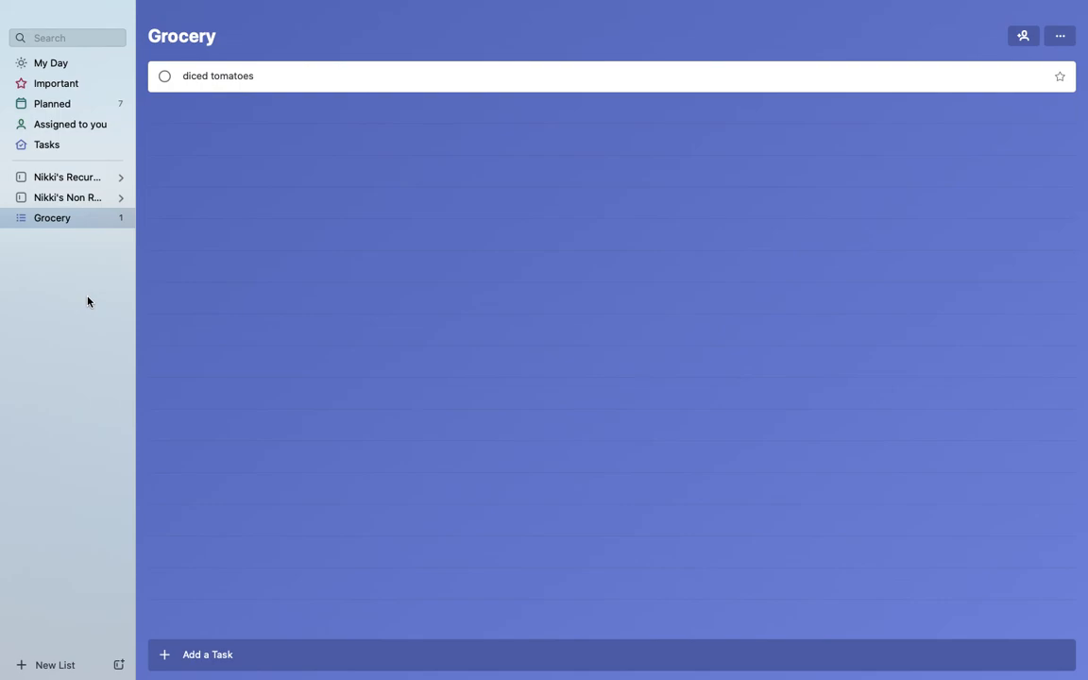
mouse_move(715, 4)
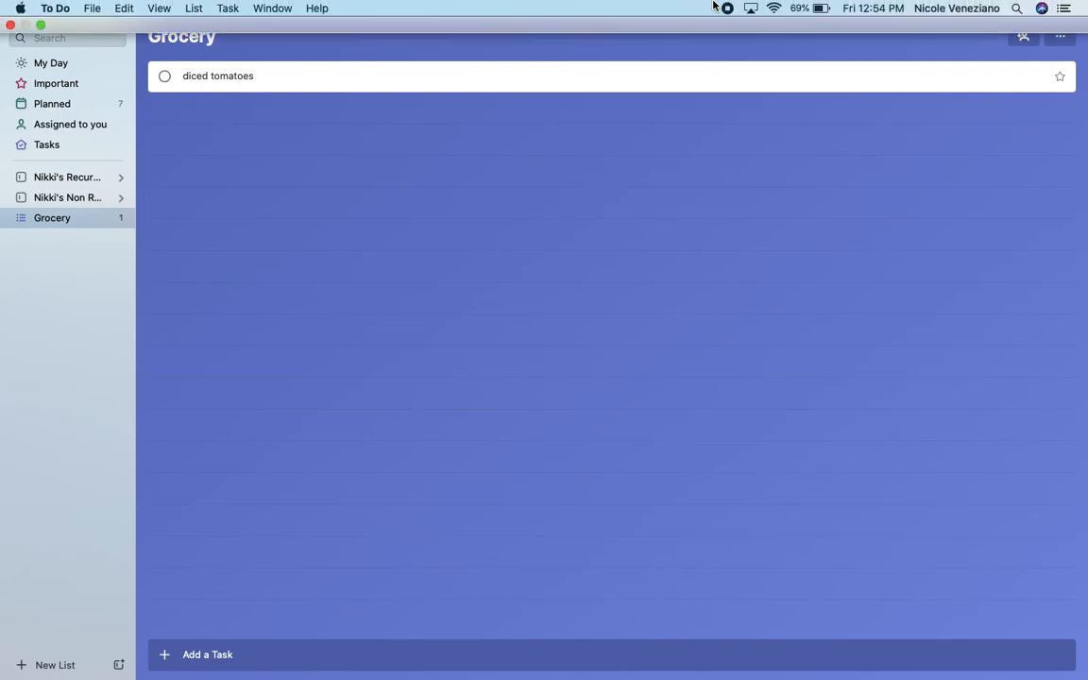